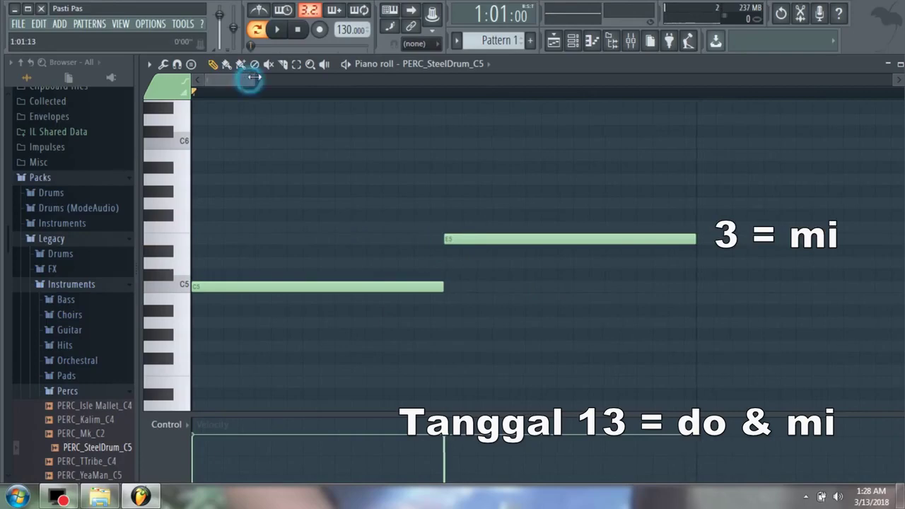
Add a low B4 note and an E5 note in sequence directly behind the existing C5 and E5 notes.
left_click_drag(247, 77, 329, 77)
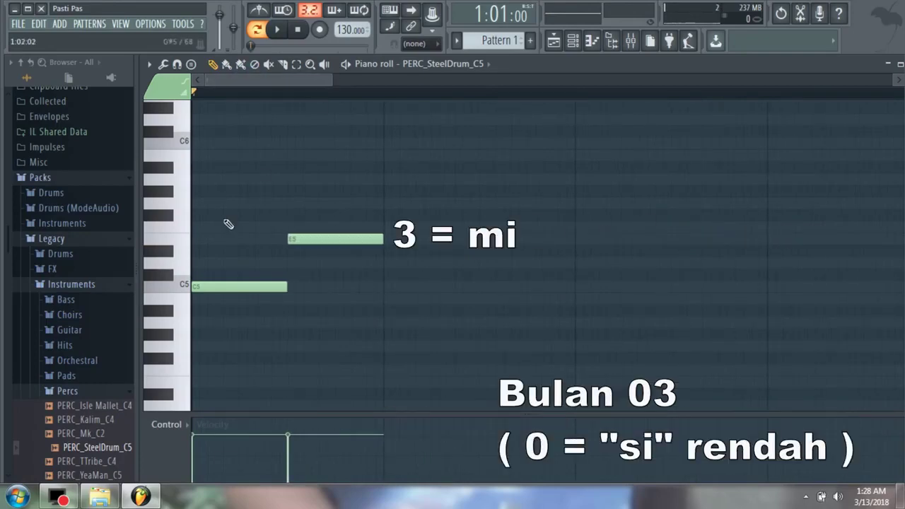
left_click(186, 303)
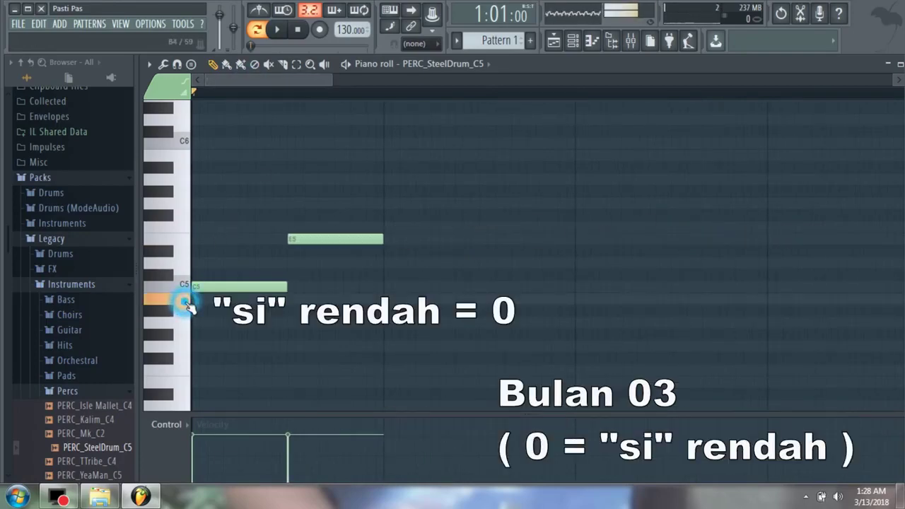
left_click(394, 298)
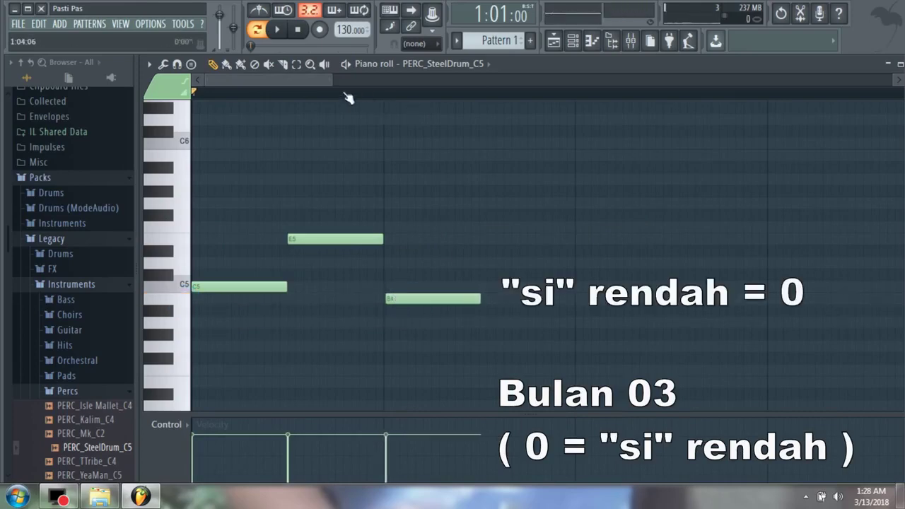
left_click_drag(332, 81, 249, 81)
scroll(544, 245, "right", 5)
left_click(558, 238)
left_click(555, 239)
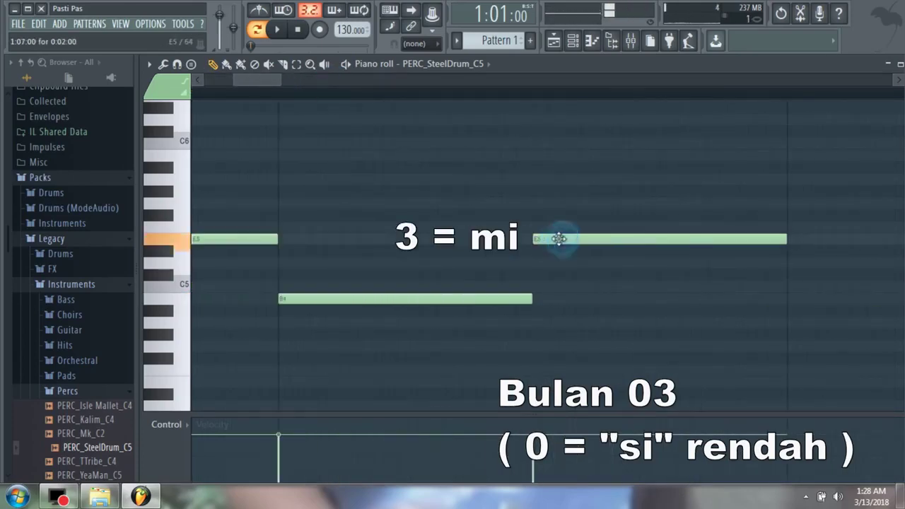
Continue the melody with a D5 note followed by a B4 note for the first two digits of 2018.
scroll(224, 267, "right", 7)
left_click(222, 262)
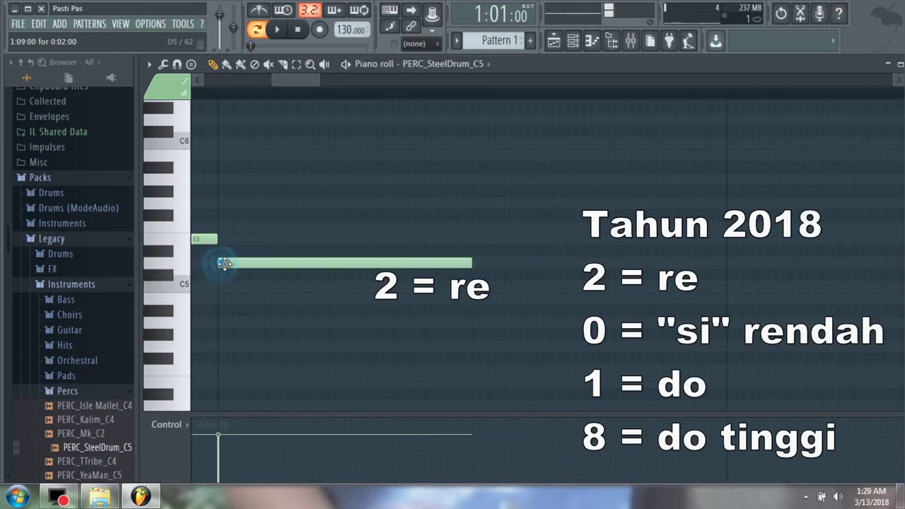
left_click(181, 300)
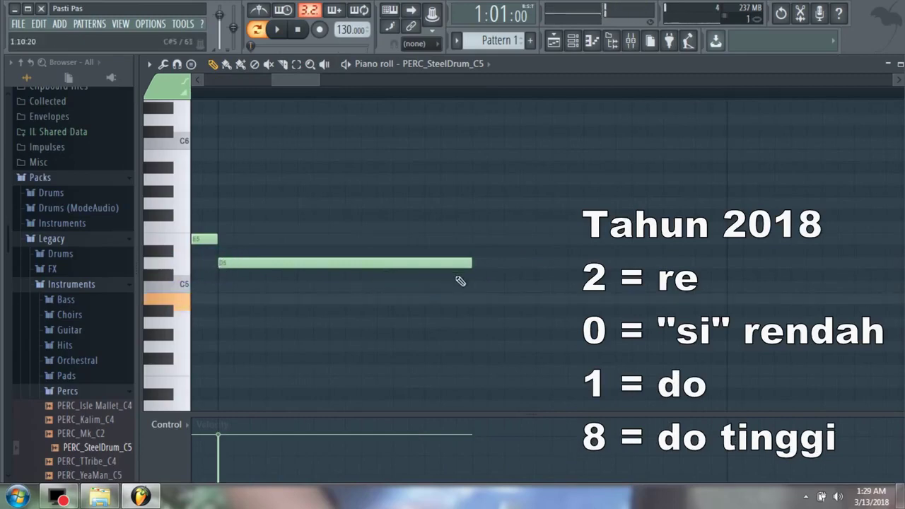
left_click(474, 299)
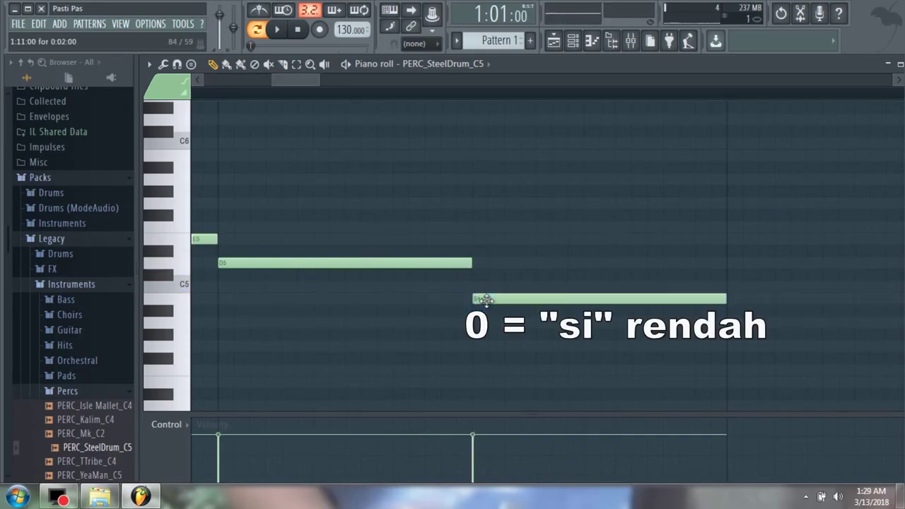
Finish the melody with a C5 note followed by a high C6 note, ending at bar 2.
scroll(486, 299, "right", 7)
left_click(179, 287)
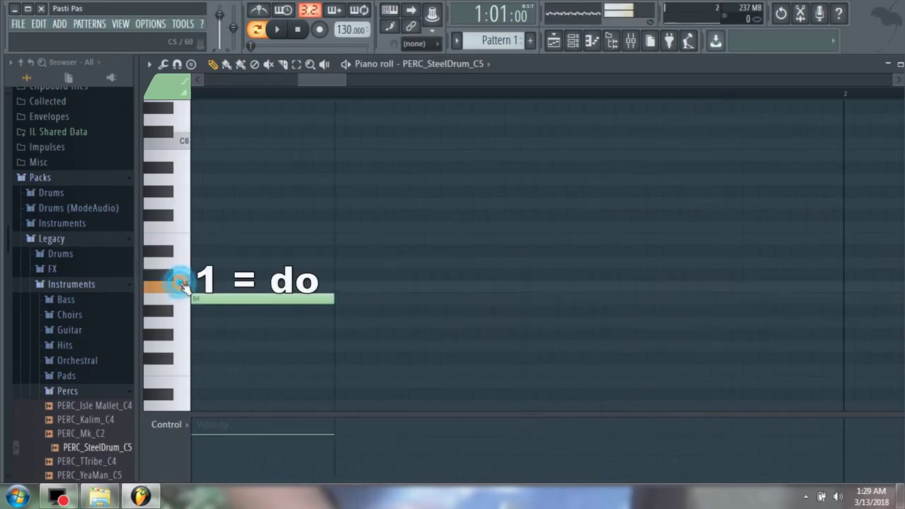
left_click(345, 290)
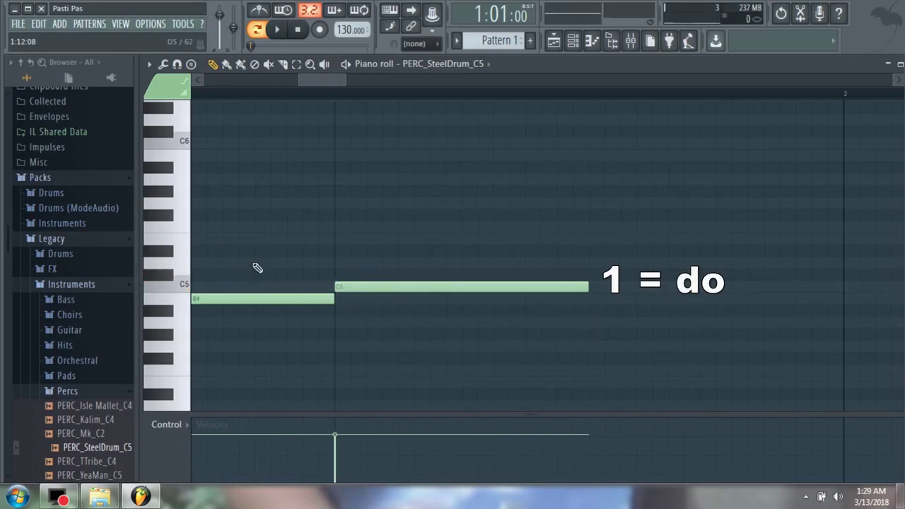
left_click(181, 143)
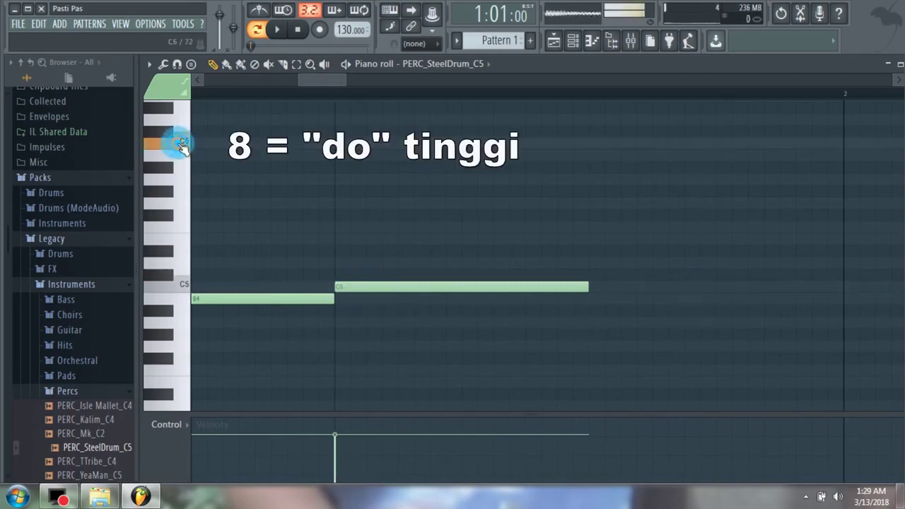
left_click(606, 143)
Play the complete eight-note steel drum melody and stop playback.
left_click_drag(346, 80, 463, 80)
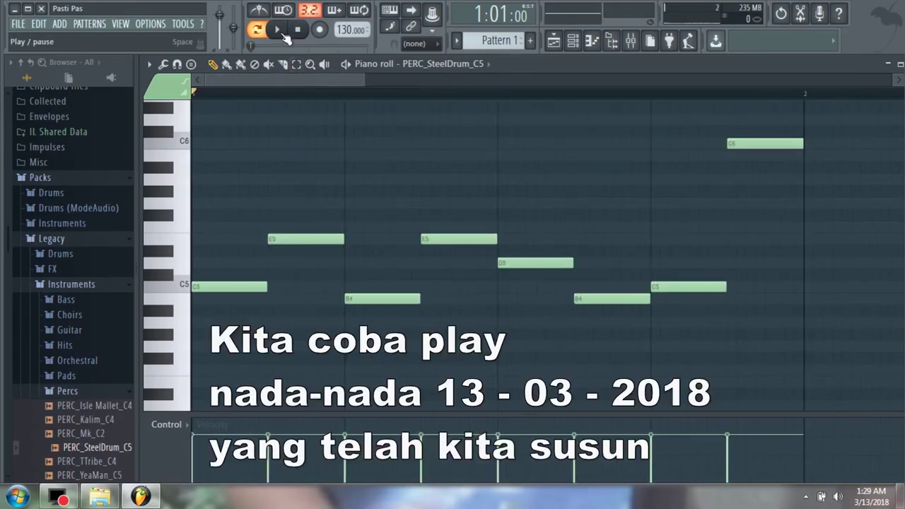
left_click(283, 33)
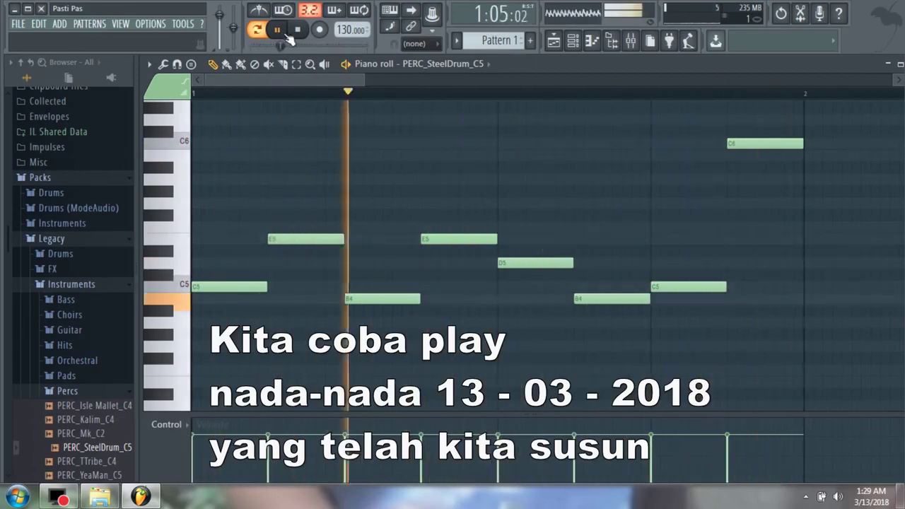
left_click(297, 30)
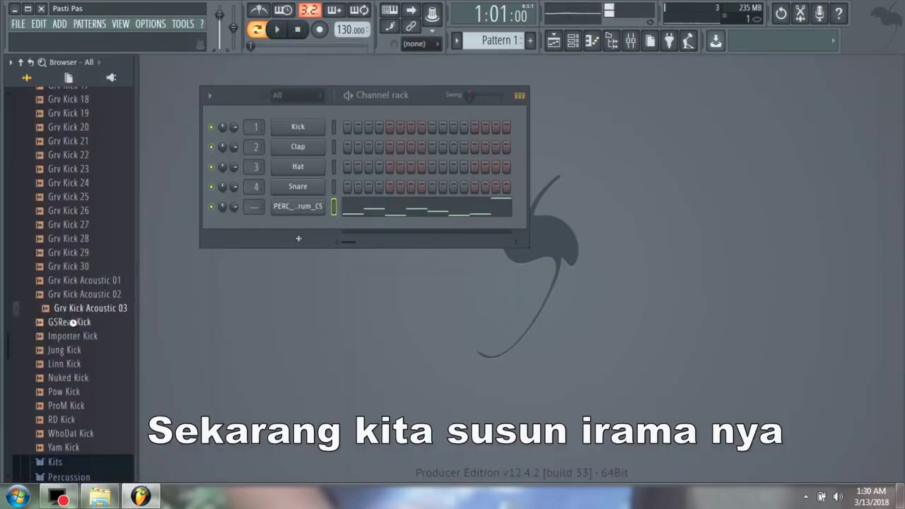
Audition the GSReal Kick sample and load it into the Kick channel.
left_click(72, 323)
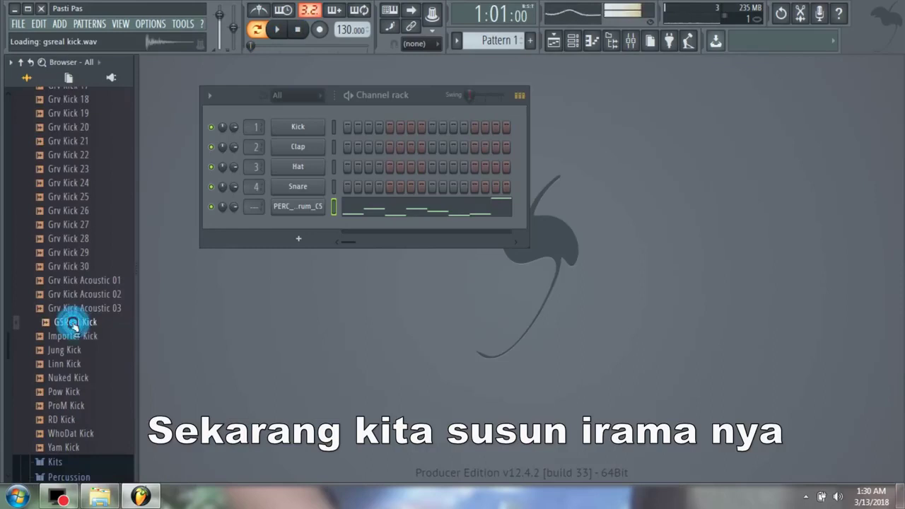
left_click(332, 128)
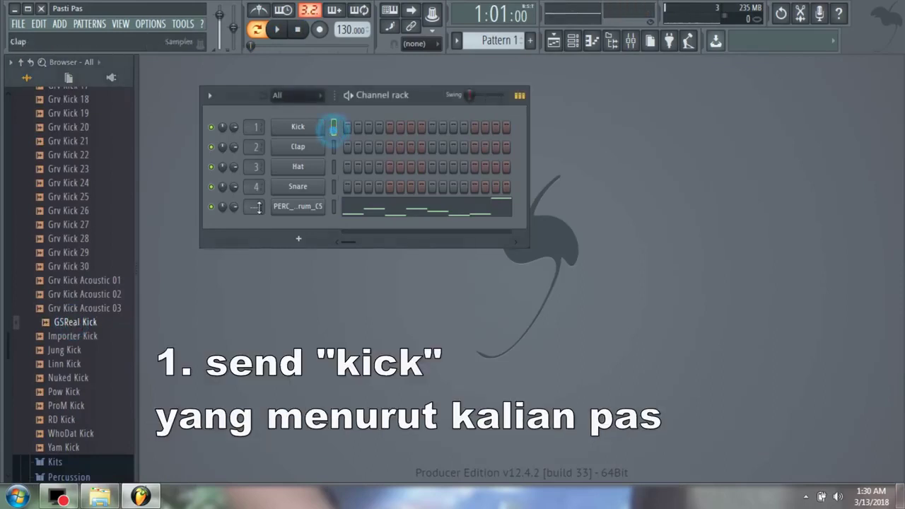
right_click(80, 324)
left_click(106, 322)
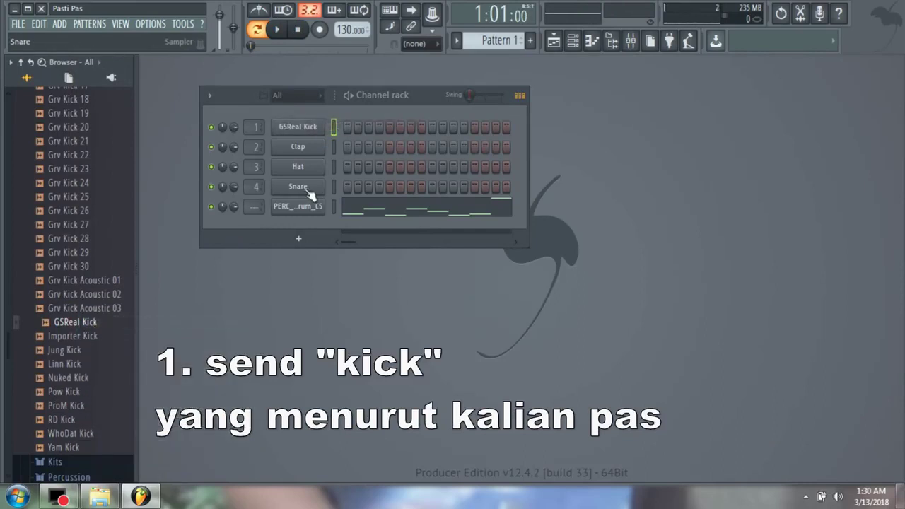
Load the 808 Snare sample into the Snare channel and the 808 OH sample into the Hat channel.
left_click(61, 271)
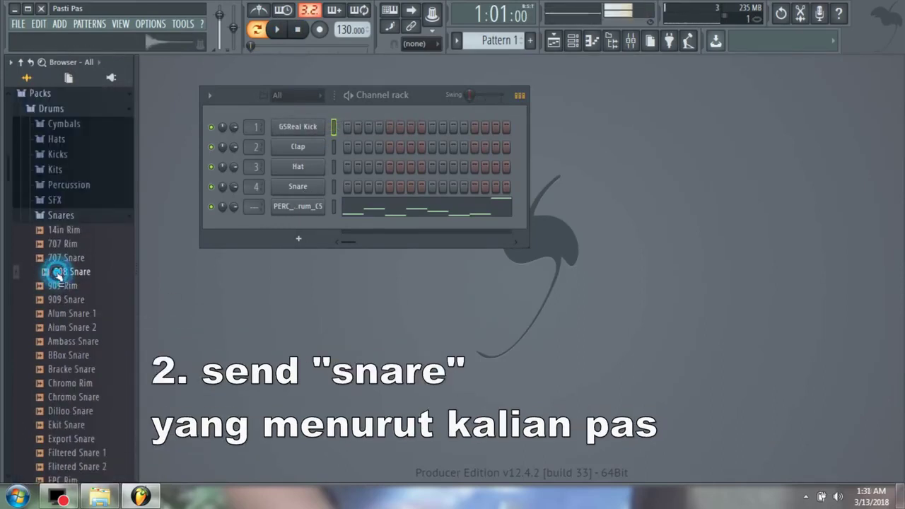
left_click_drag(82, 272, 334, 183)
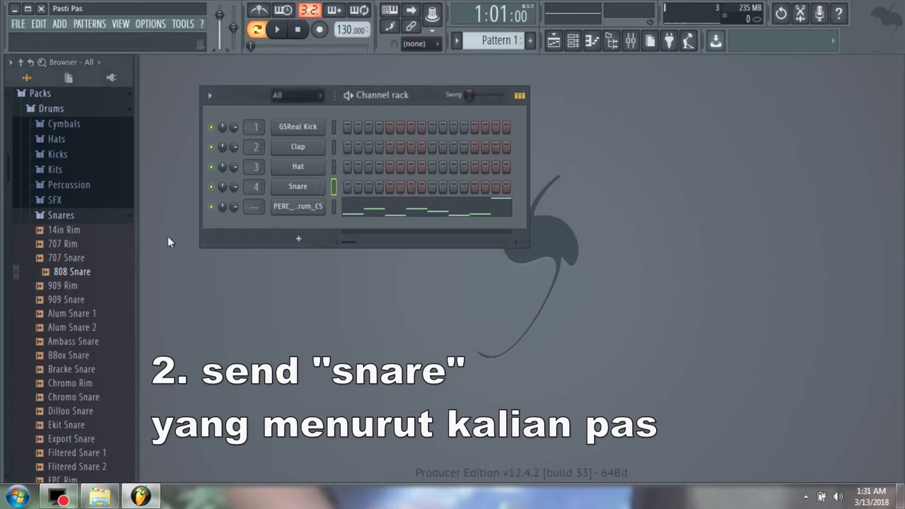
right_click(83, 273)
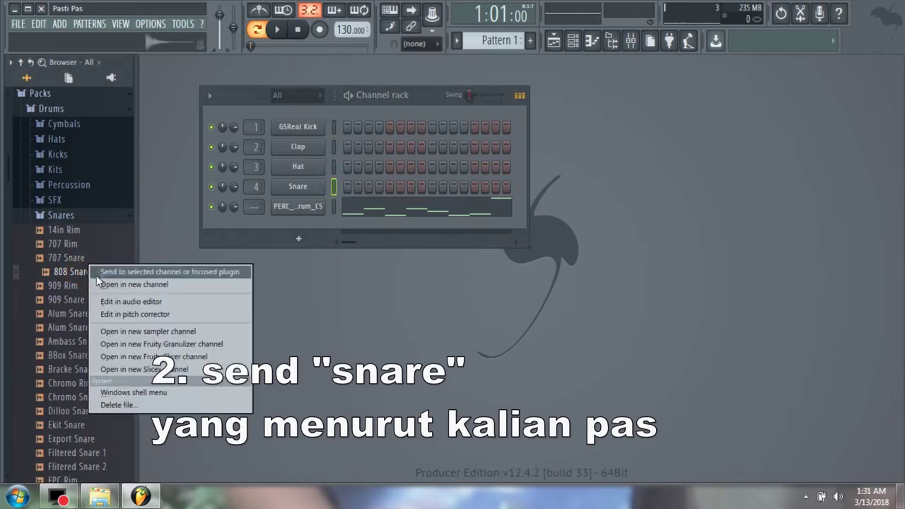
left_click(100, 274)
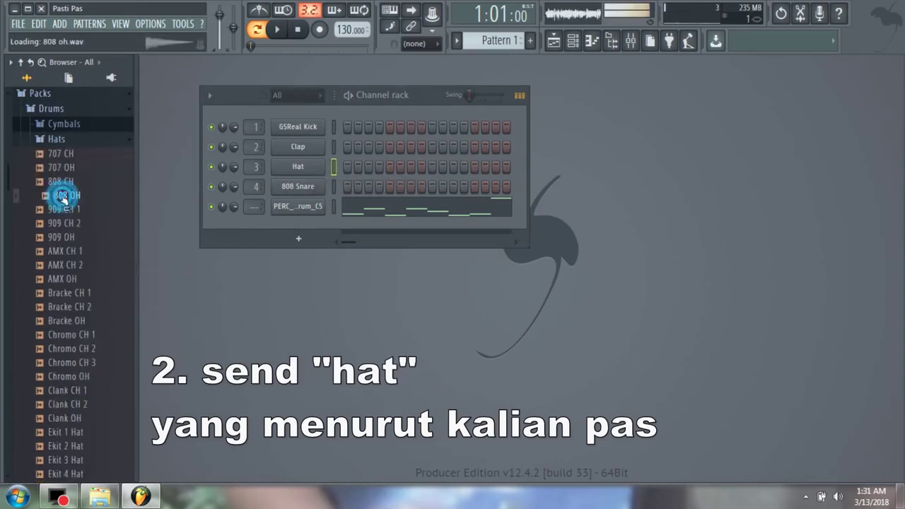
right_click(64, 200)
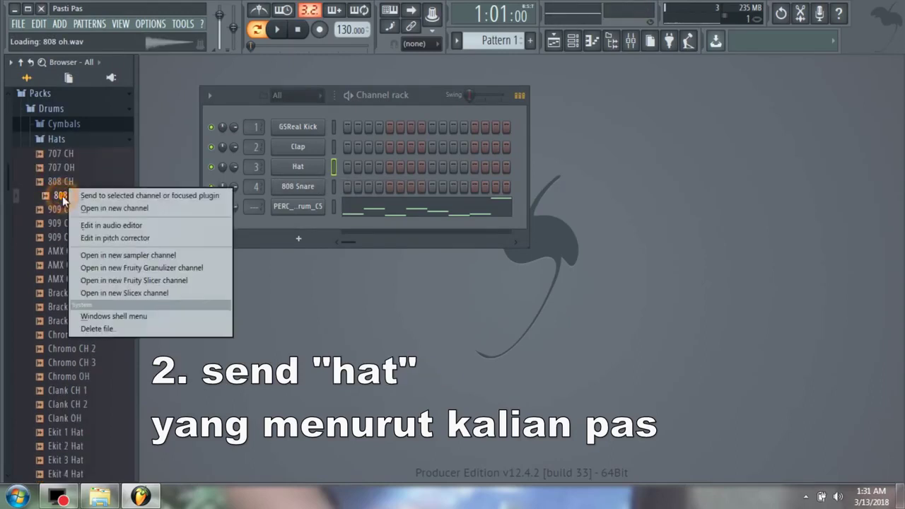
left_click(79, 197)
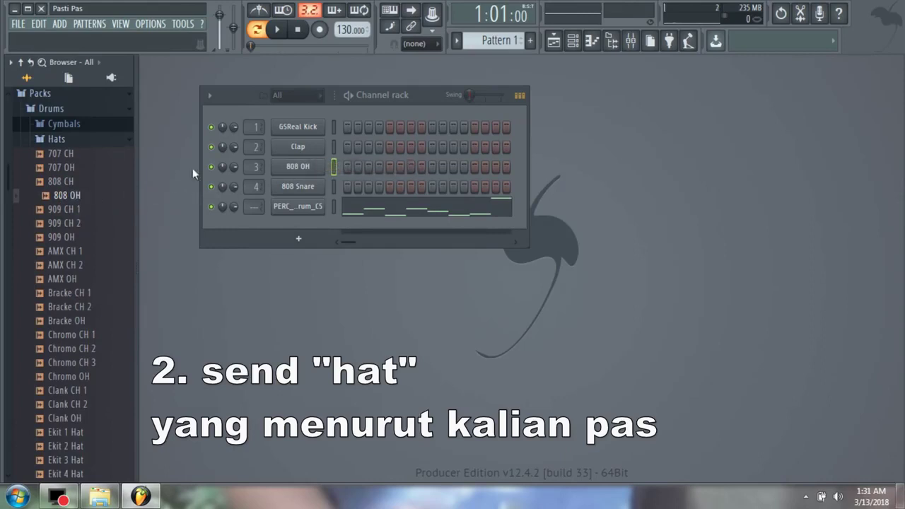
Delete the Clap channel and mute the steel drum melody channel.
right_click(301, 149)
left_click(360, 276)
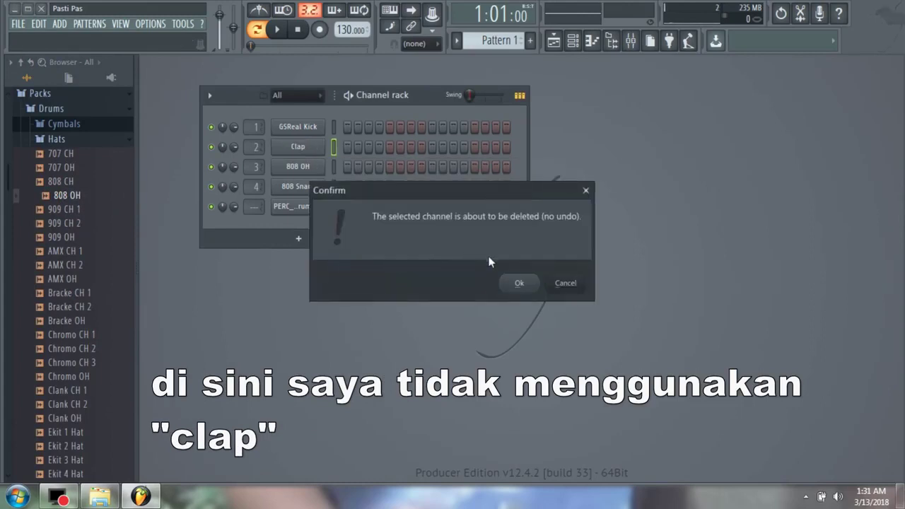
left_click(516, 281)
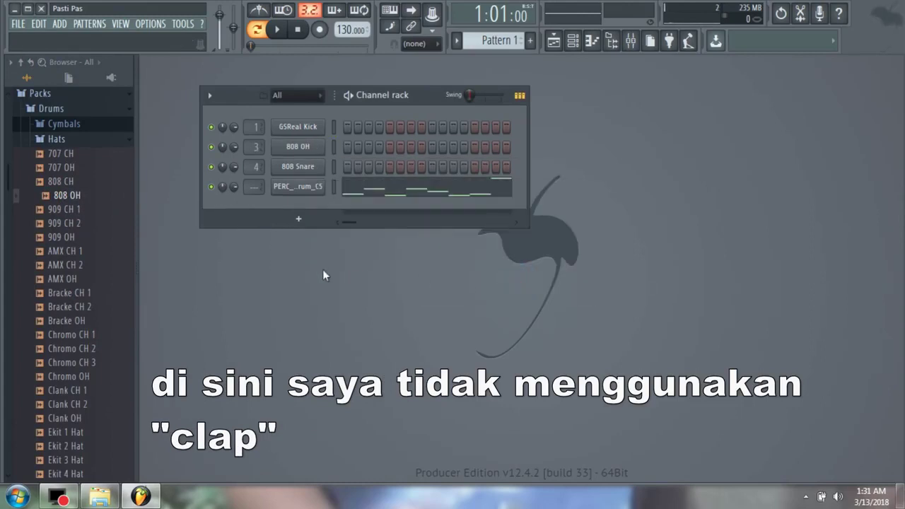
left_click(211, 187)
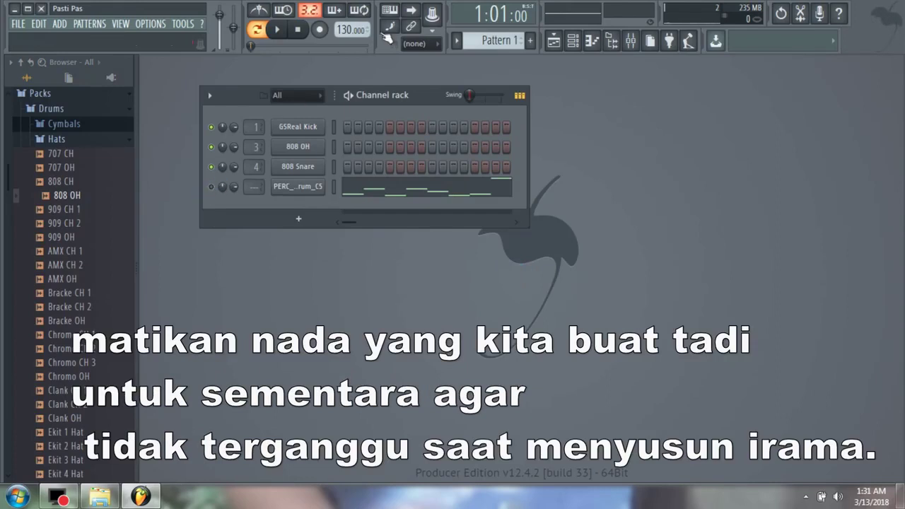
Program the drum loop during playback: kick on steps 1, 7 and 11, snare on 5 and 13, 808 OH on 9.
left_click(347, 127)
left_click(280, 33)
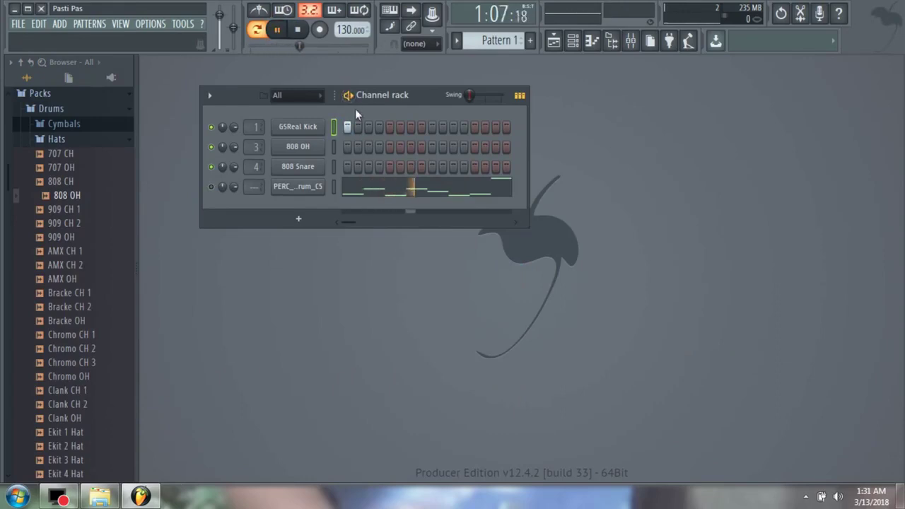
left_click(390, 167)
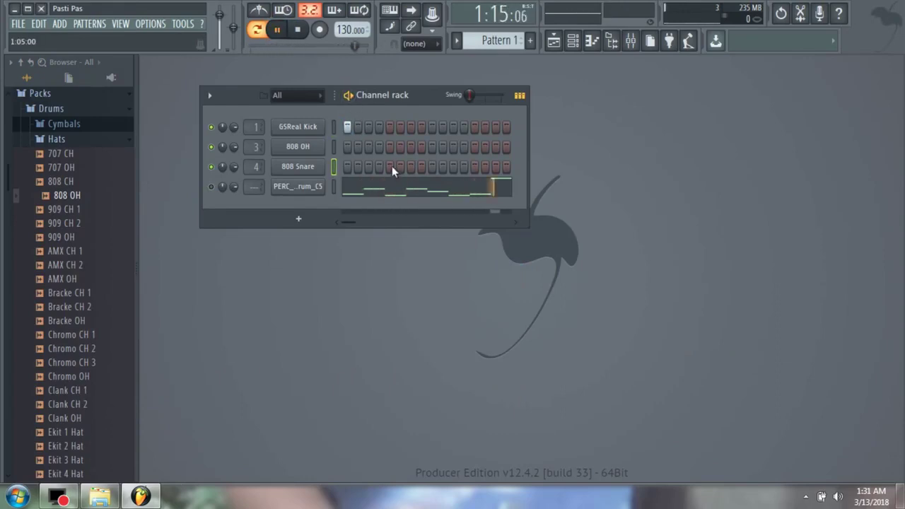
left_click(412, 127)
left_click(453, 127)
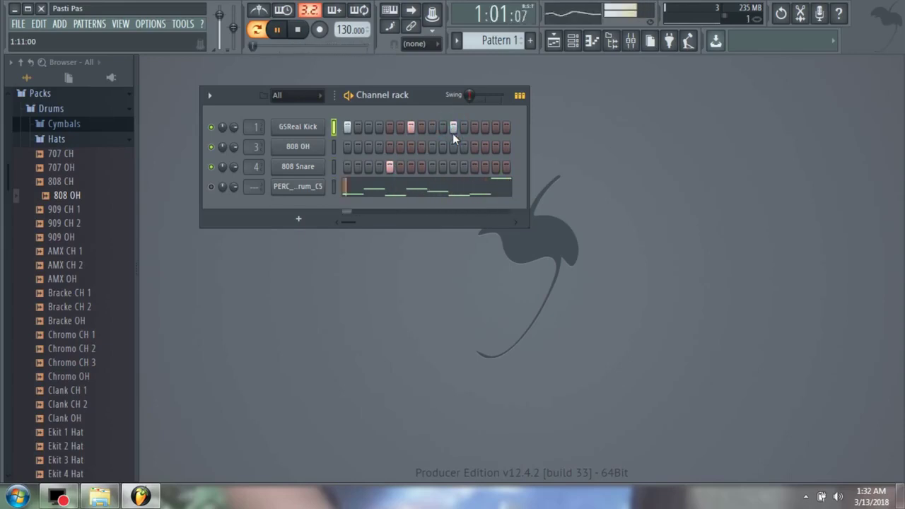
left_click(473, 167)
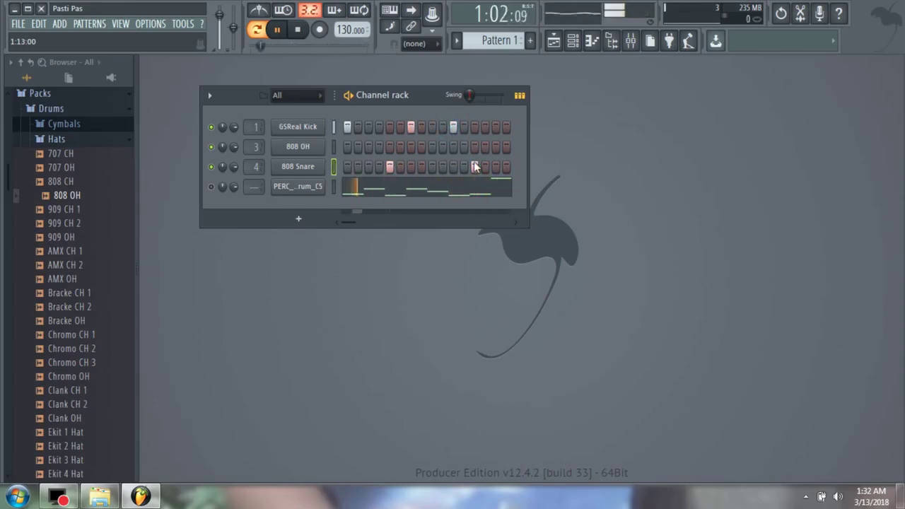
left_click(430, 146)
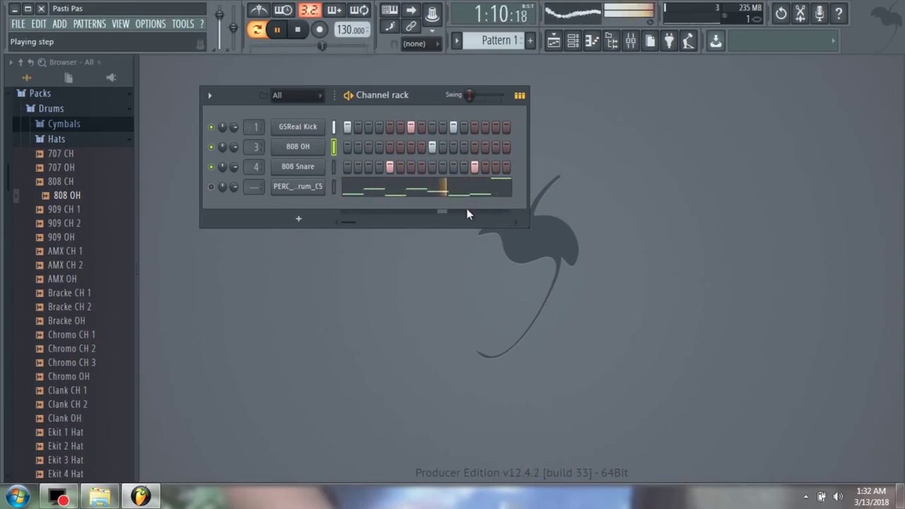
left_click(297, 29)
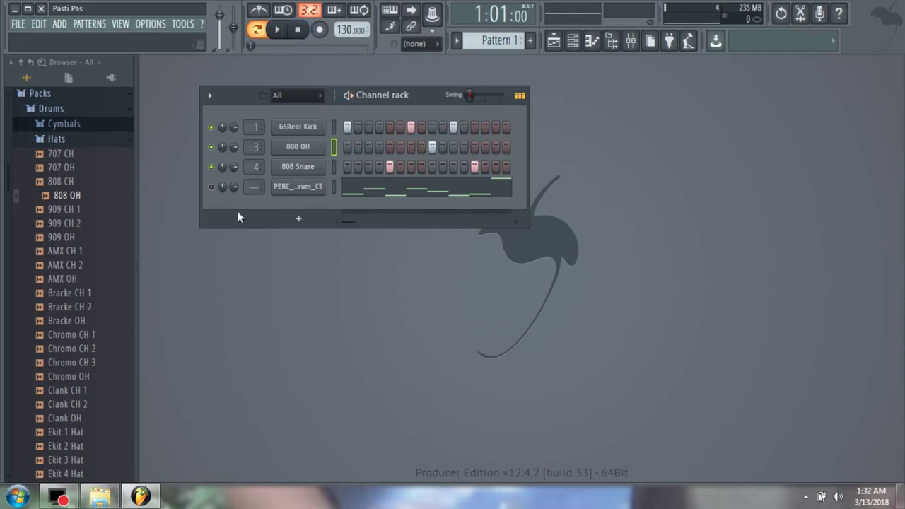
Play the pattern with the steel drum channel unmuted, lower that channel's volume to 58%, and stop playback.
left_click(277, 30)
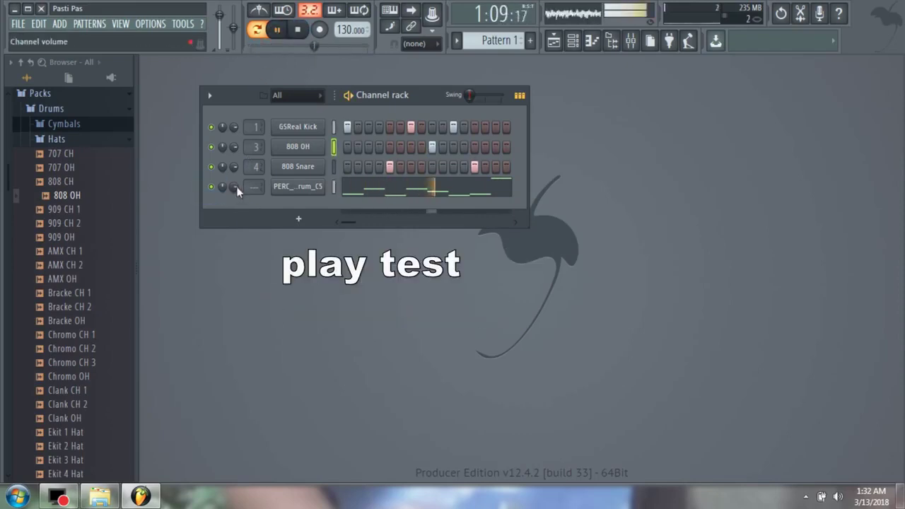
left_click_drag(233, 185, 233, 195)
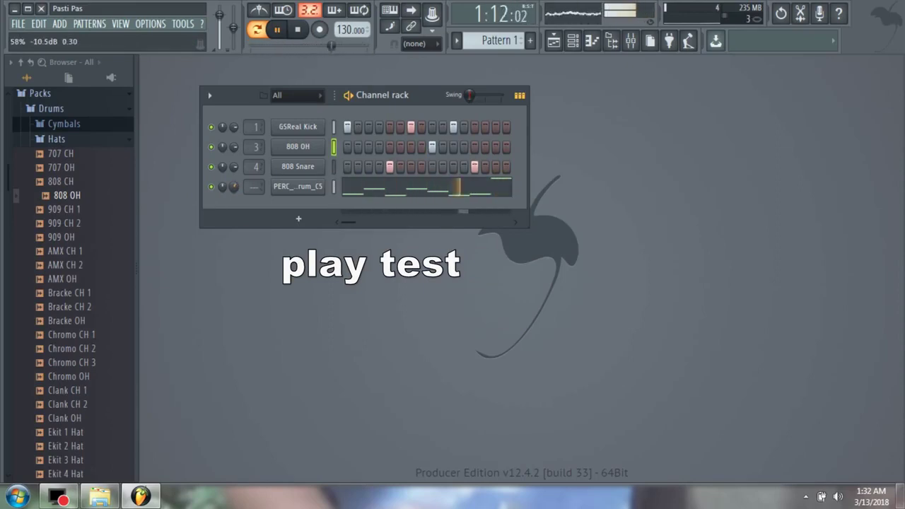
key("space")
Add a new empty pattern named 2.
left_click(457, 41)
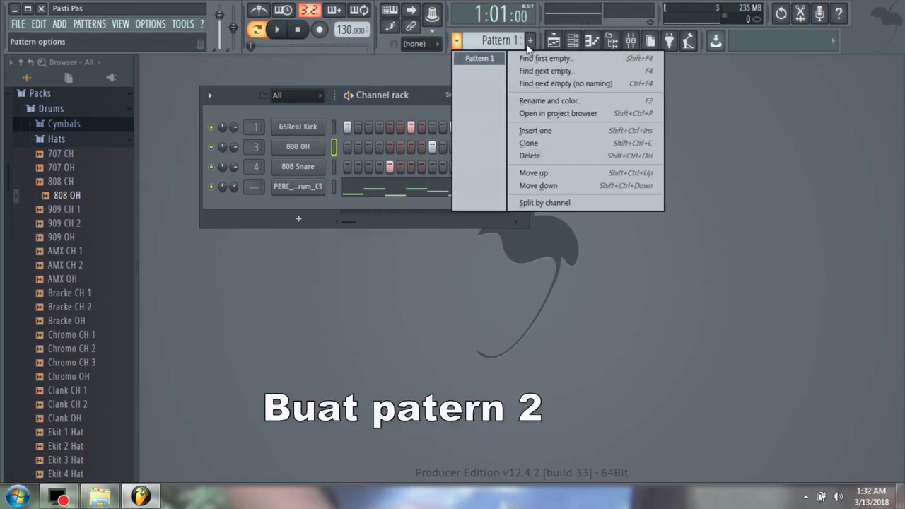
left_click(529, 41)
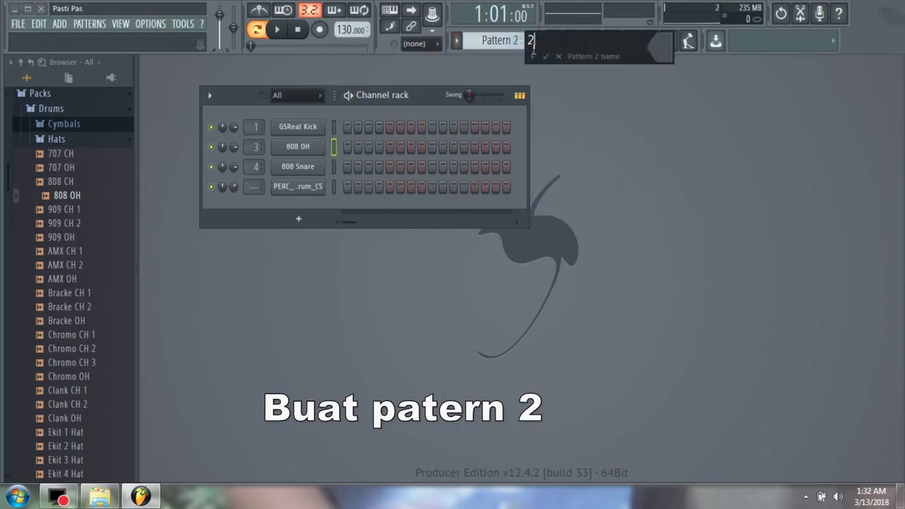
left_click(546, 57)
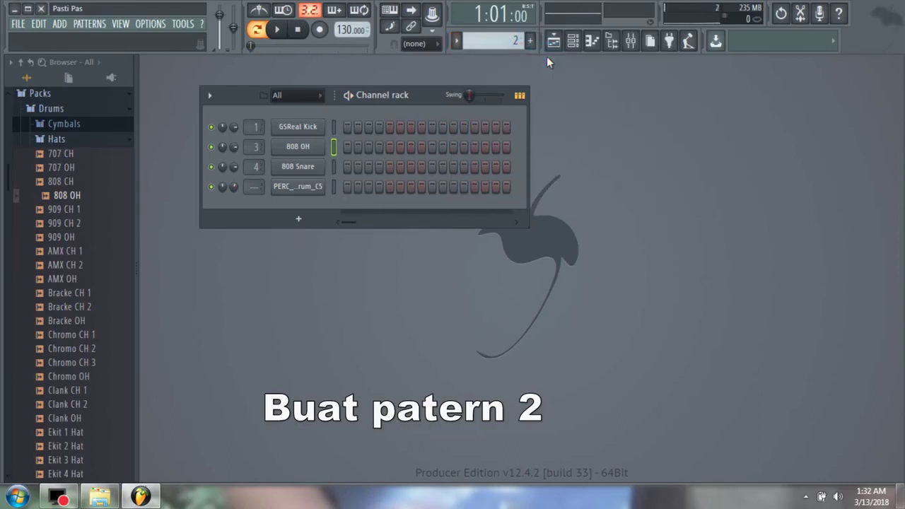
Copy the steel drum melody from Pattern 1 and paste it into the steel drum channel of pattern 2.
left_click(458, 42)
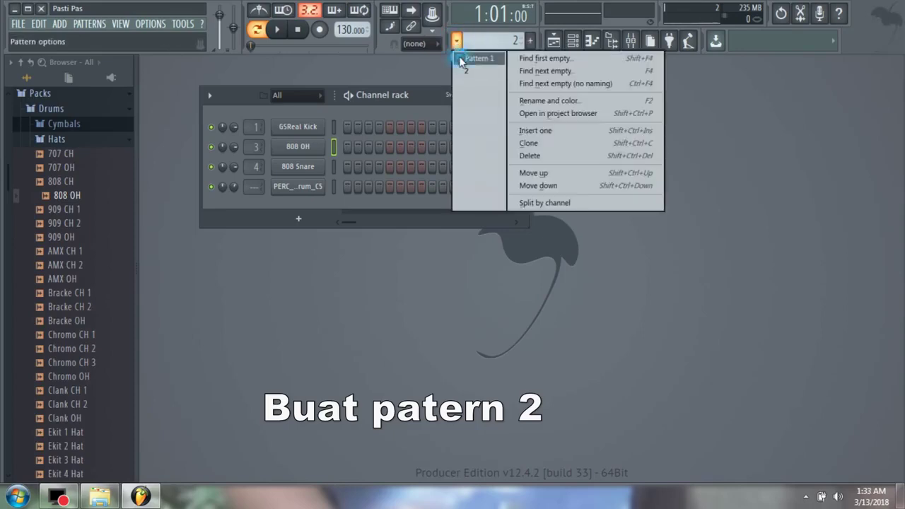
left_click(477, 59)
right_click(309, 184)
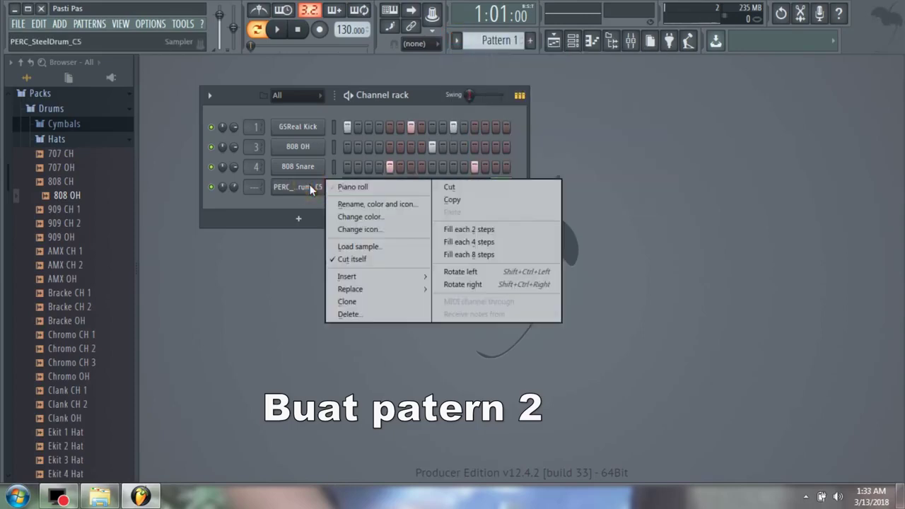
left_click(452, 201)
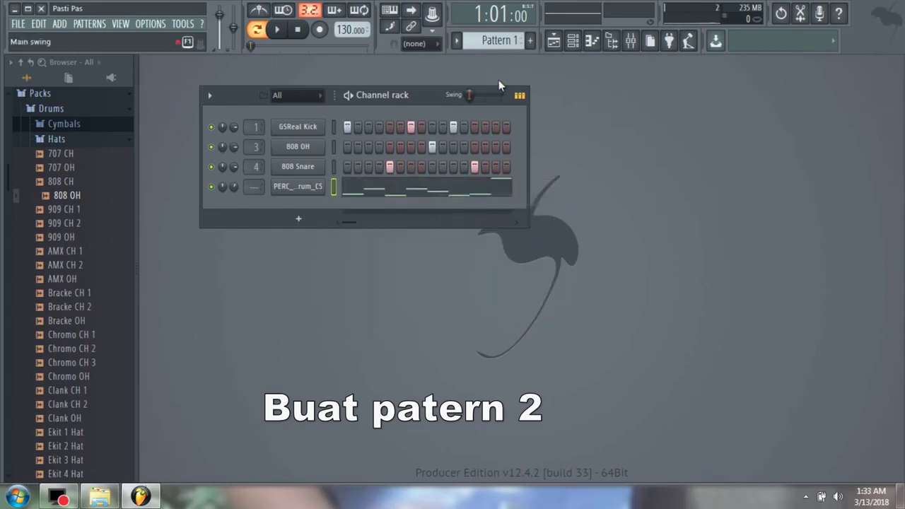
left_click(456, 40)
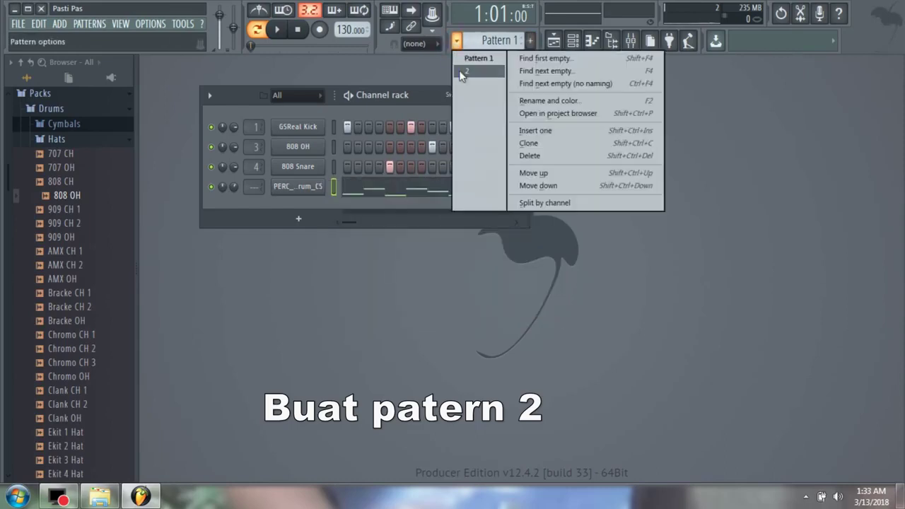
left_click(461, 72)
right_click(309, 190)
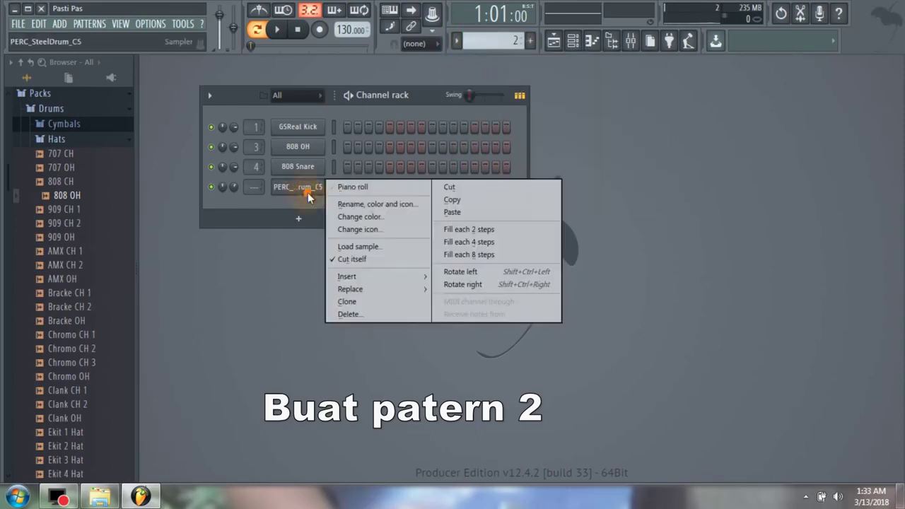
left_click(458, 212)
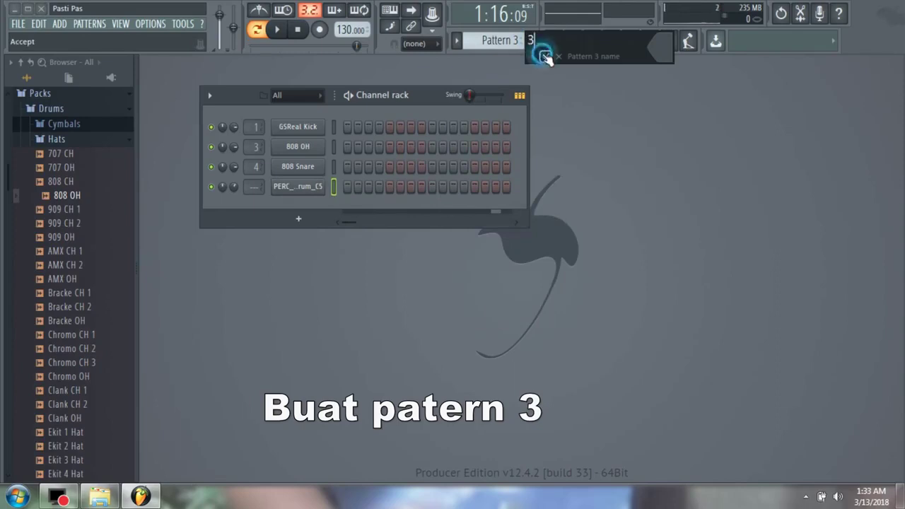
Finish adding a pattern named 3 and copy the GSReal Kick steps from Pattern 1 into it.
left_click(544, 57)
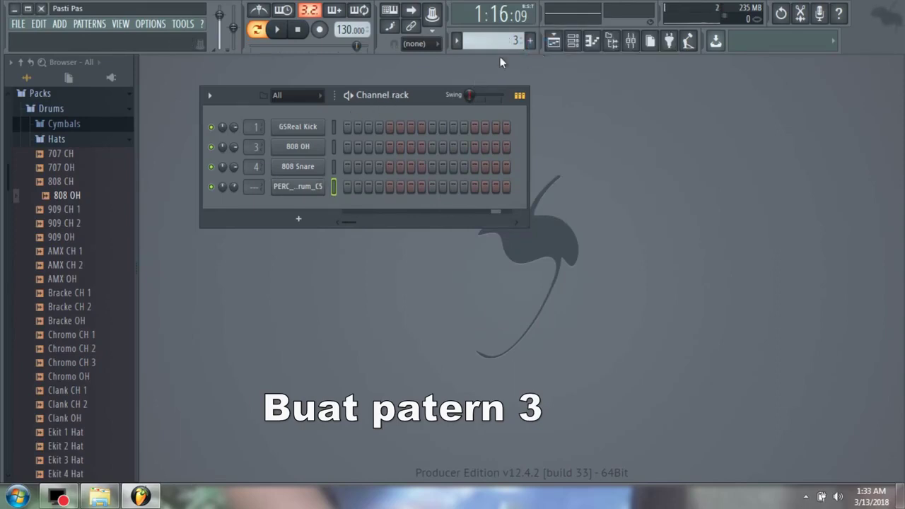
left_click(458, 42)
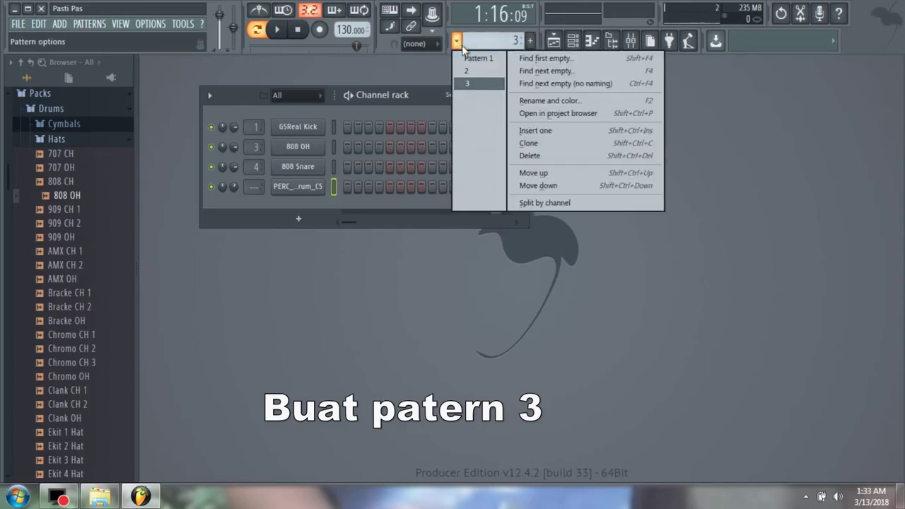
left_click(469, 58)
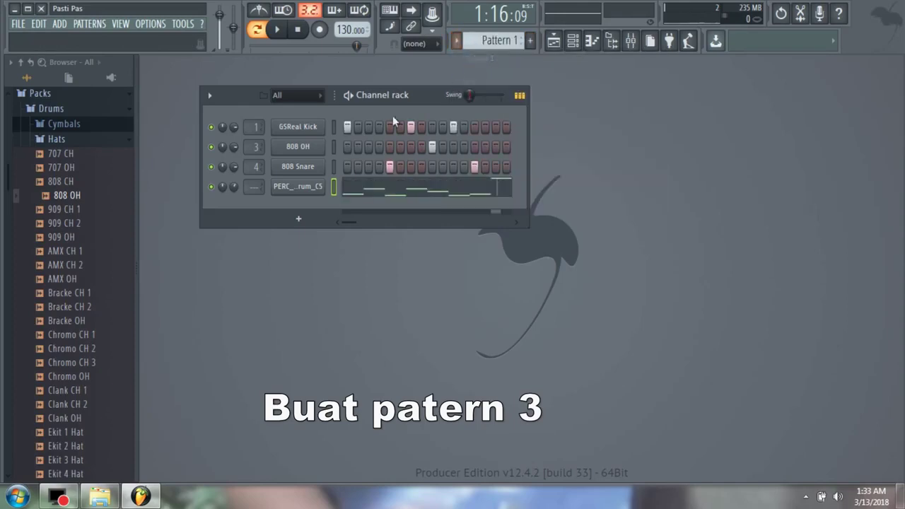
right_click(301, 130)
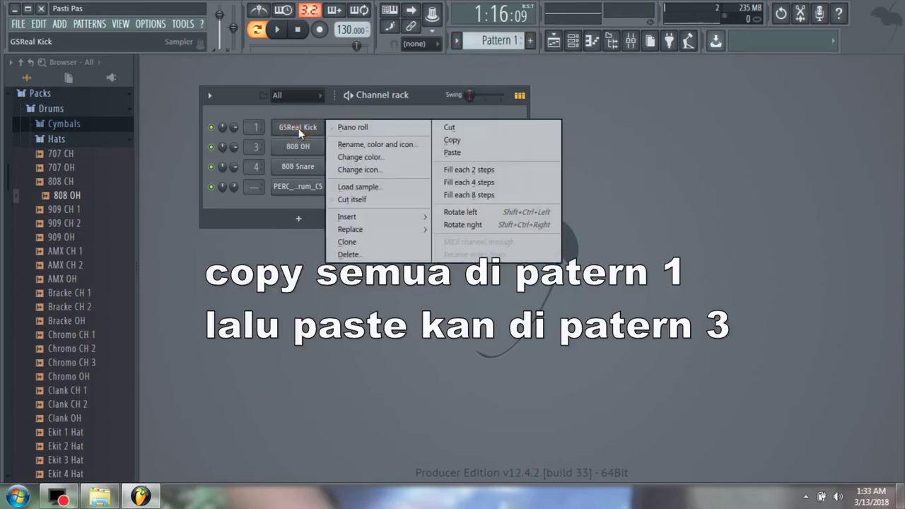
left_click(451, 140)
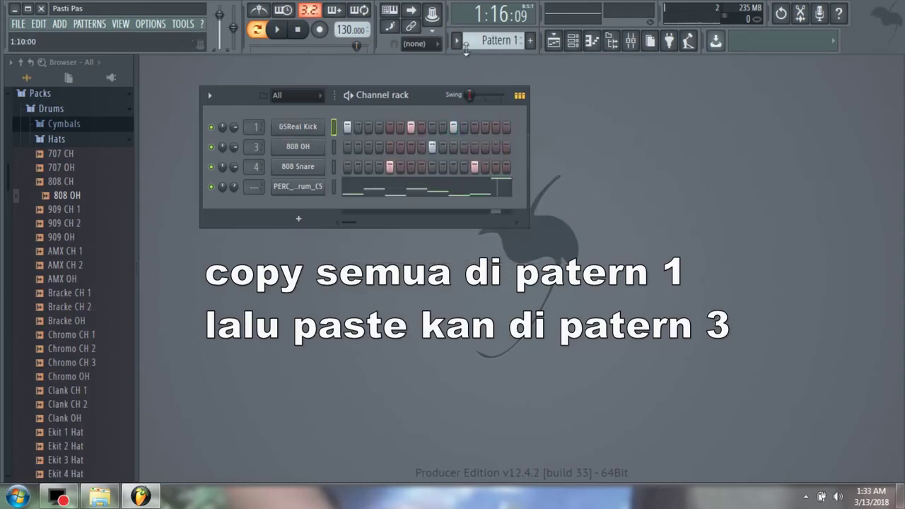
left_click(458, 42)
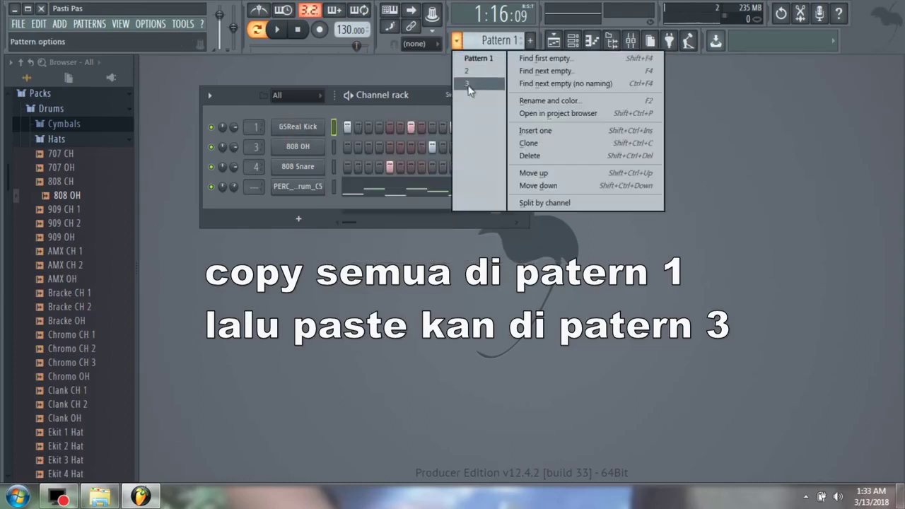
left_click(470, 84)
right_click(311, 128)
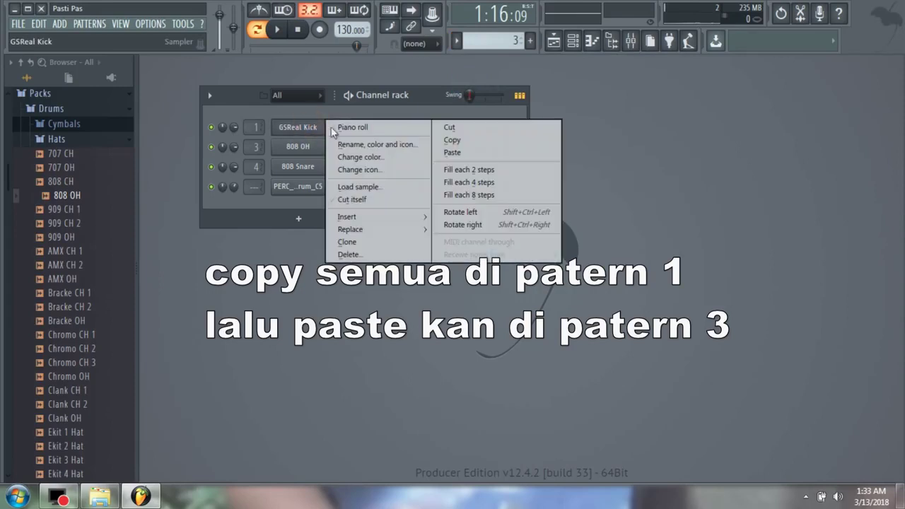
left_click(452, 152)
Copy the 808 OH steps from Pattern 1 into the same channel of pattern 3.
left_click(456, 41)
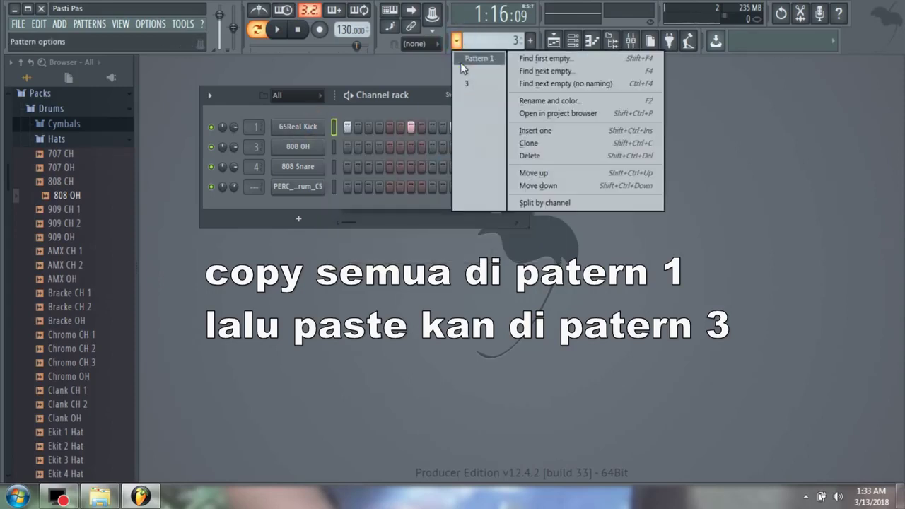
left_click(460, 59)
right_click(312, 155)
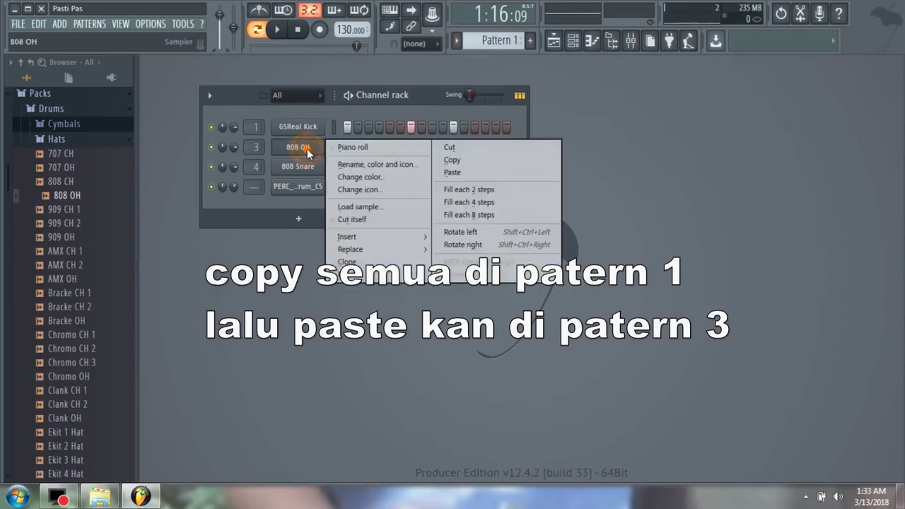
left_click(445, 162)
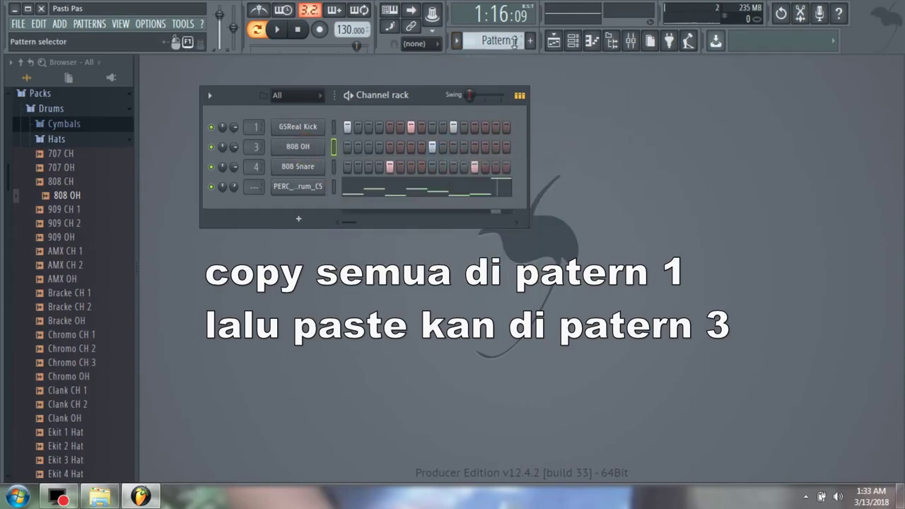
left_click(456, 40)
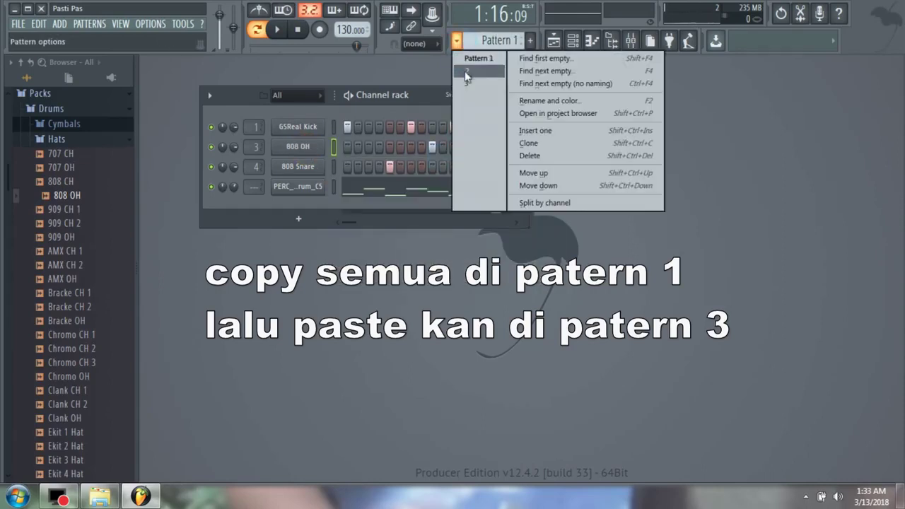
left_click(470, 82)
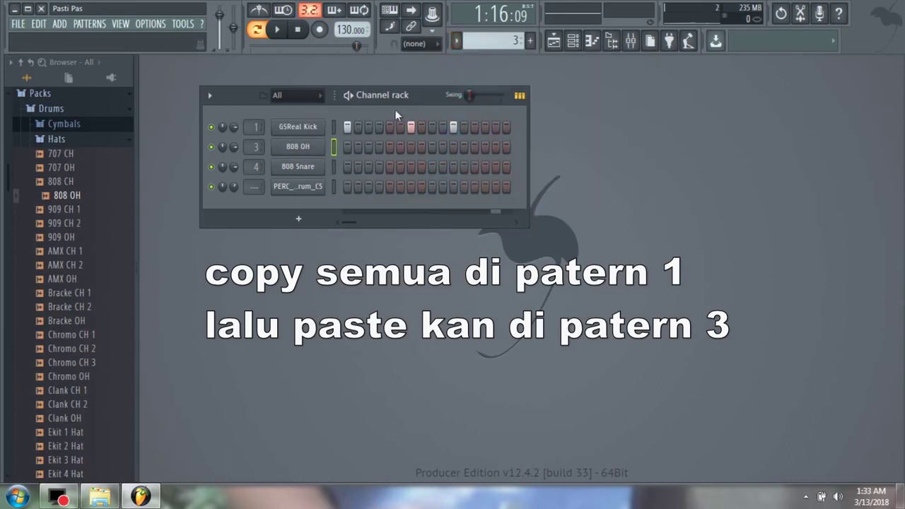
right_click(309, 153)
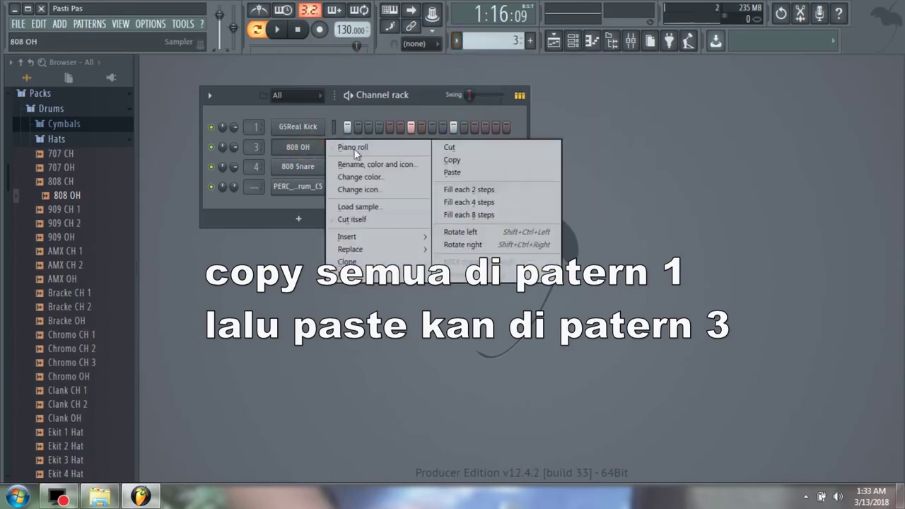
left_click(461, 173)
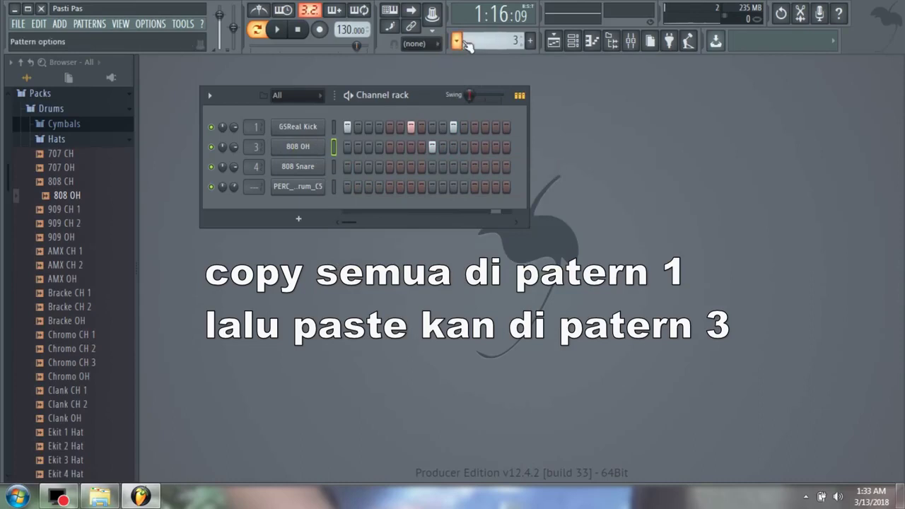
Copy the 808 Snare steps from Pattern 1 into pattern 3, and play pattern 3 briefly to check it.
left_click(457, 40)
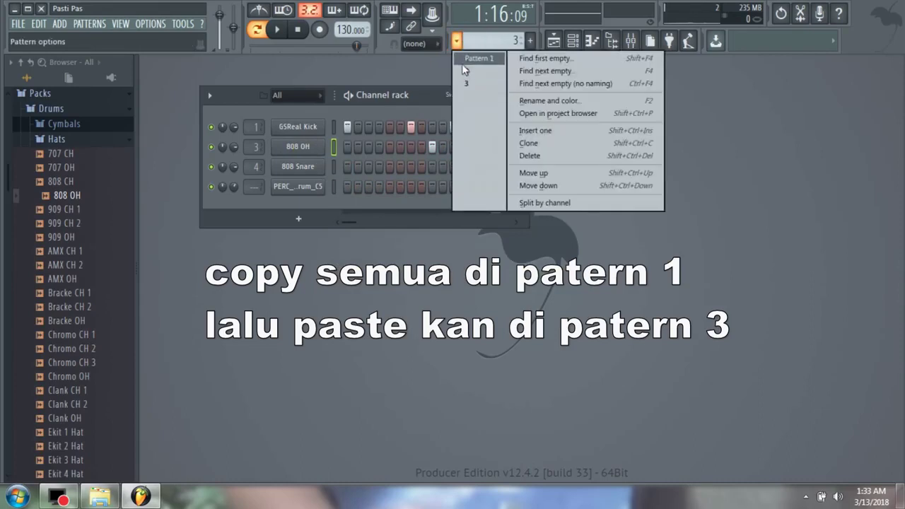
left_click(464, 62)
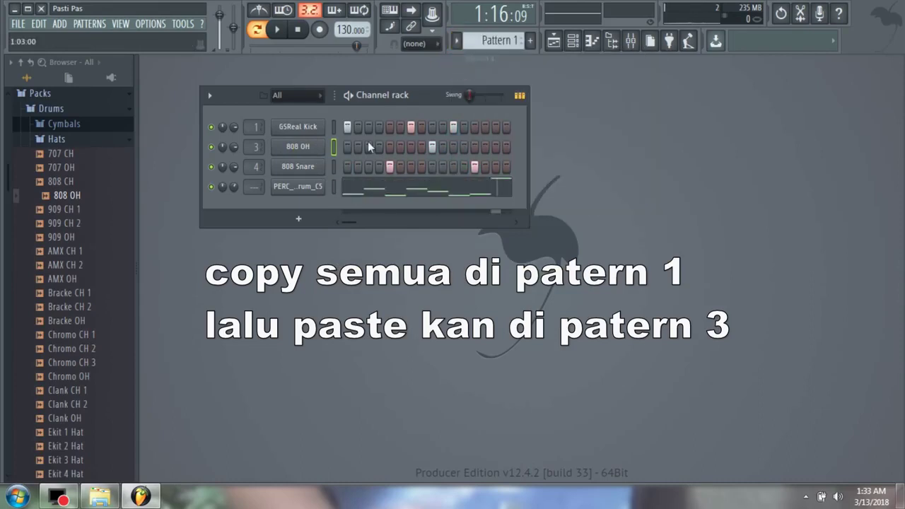
right_click(317, 170)
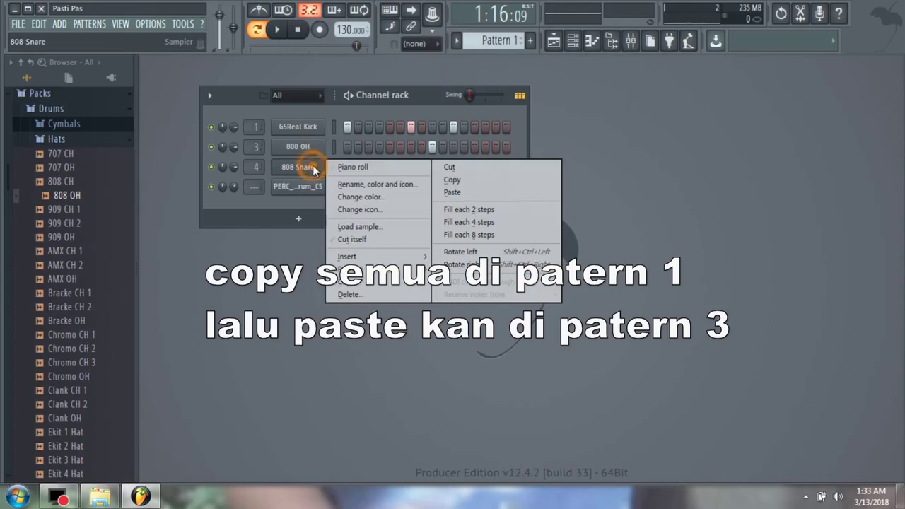
left_click(456, 179)
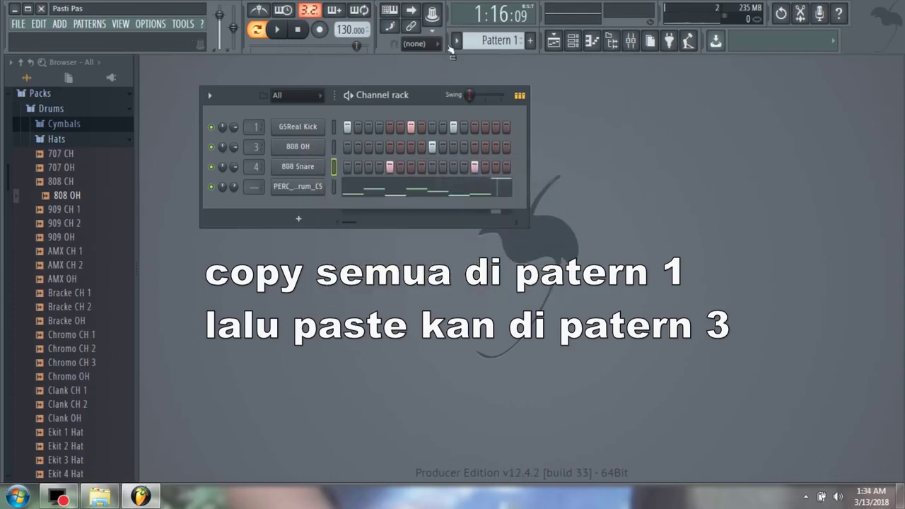
left_click(456, 40)
left_click(456, 85)
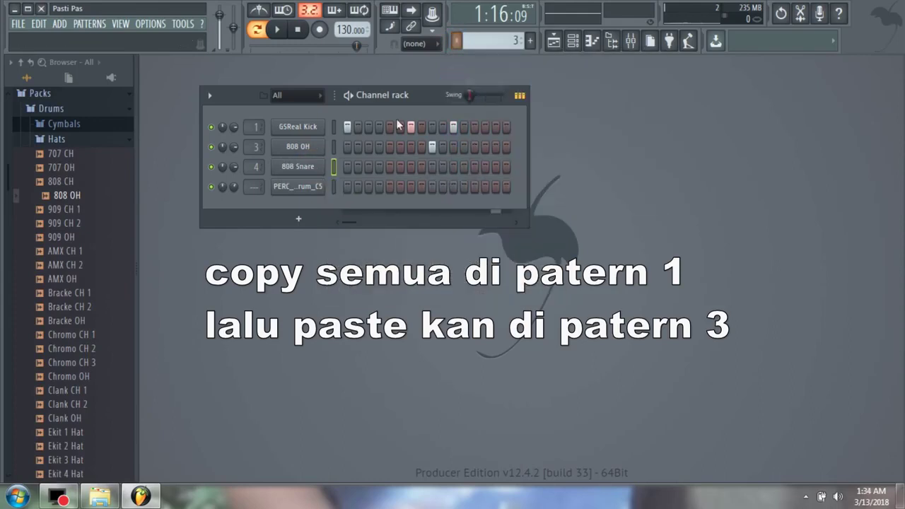
right_click(298, 176)
left_click(473, 192)
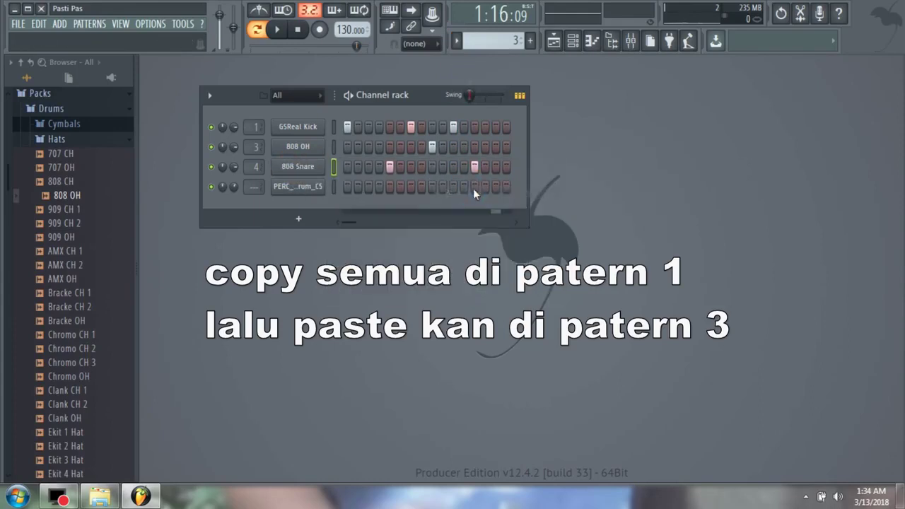
left_click(277, 29)
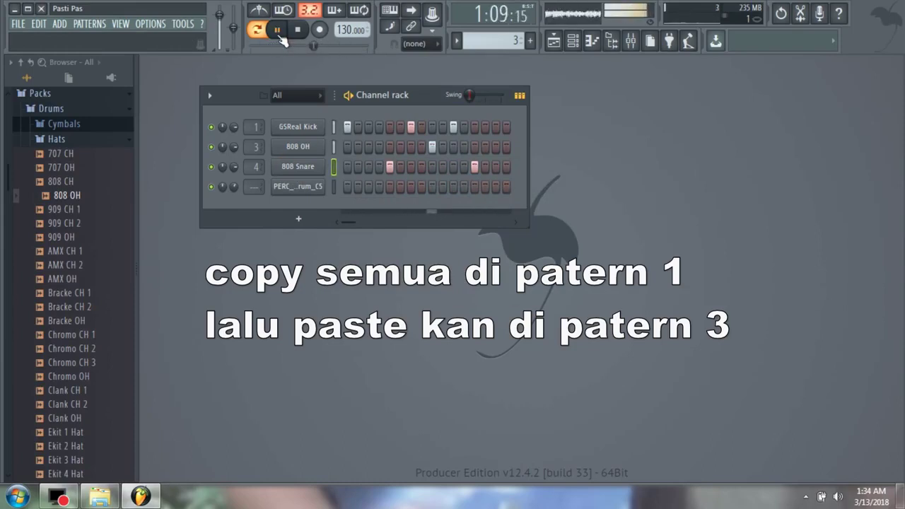
left_click(298, 29)
Add another empty pattern named 4.
left_click(458, 41)
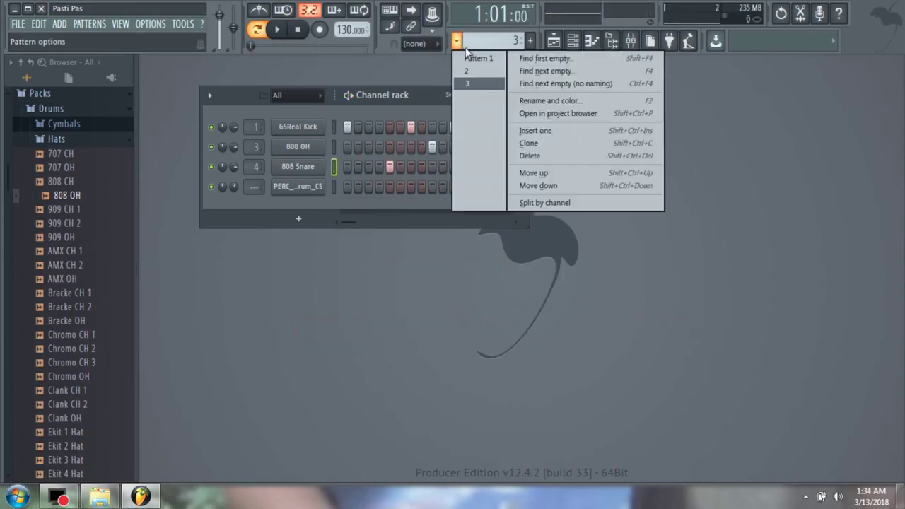
left_click(531, 40)
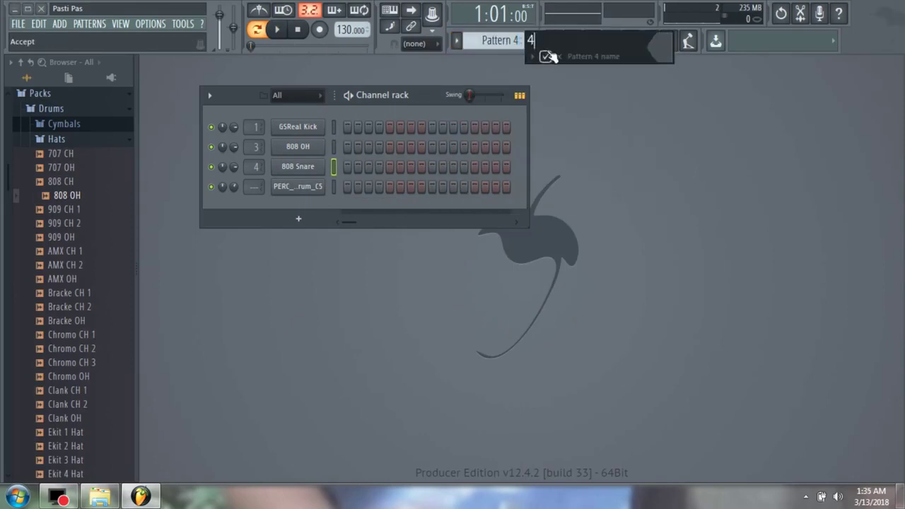
type("4")
left_click(548, 56)
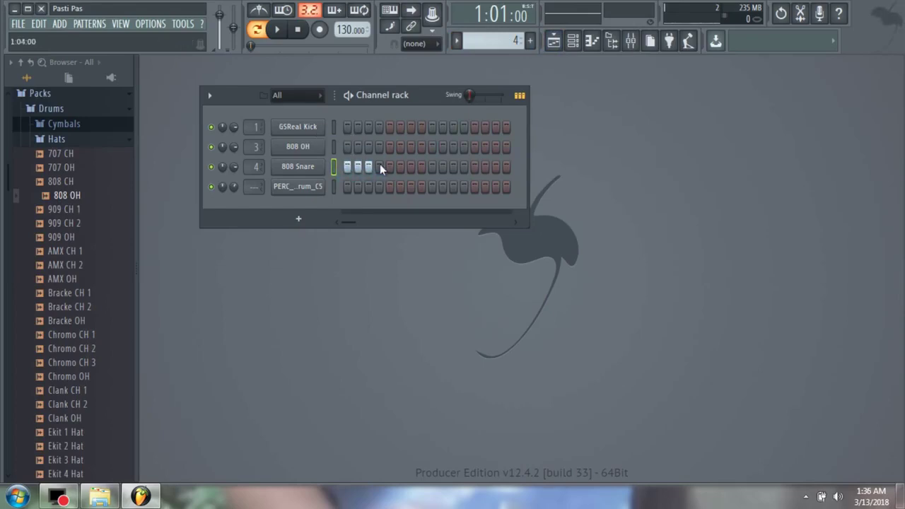
Program a drum fill in pattern 4 with 808 Snare on steps 1–4 and GSReal Kick on steps 5–8, and play it.
left_click(391, 126)
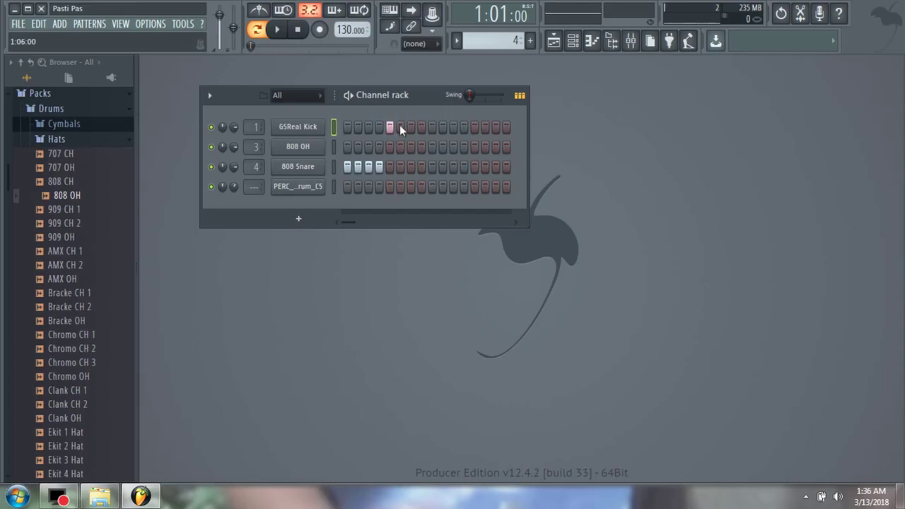
left_click(400, 126)
left_click(420, 127)
left_click(277, 29)
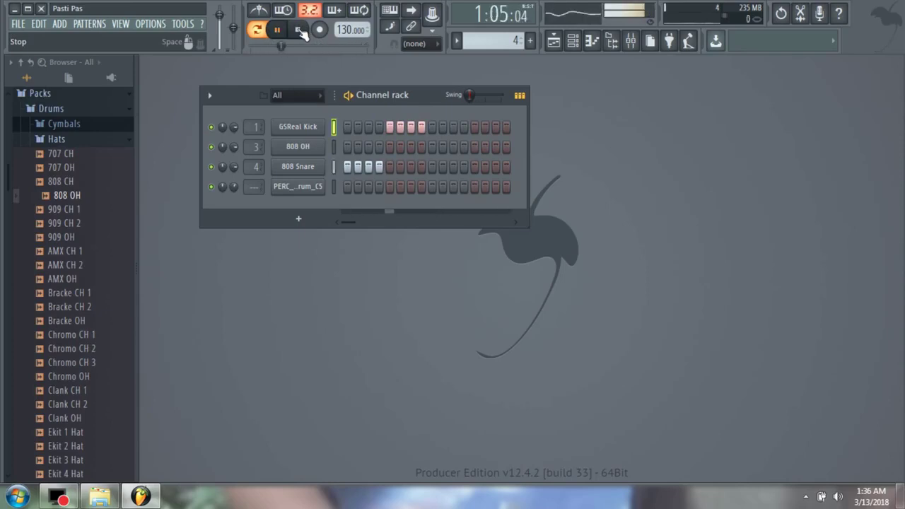
Place pattern 2 at bar 1 of Track 1 in the Playlist, and play the song arrangement.
left_click(299, 29)
left_click(120, 24)
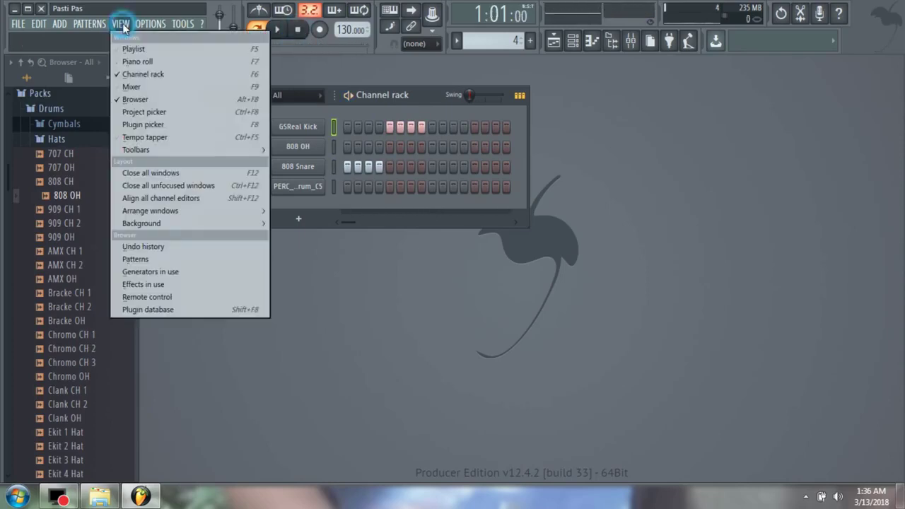
left_click(128, 48)
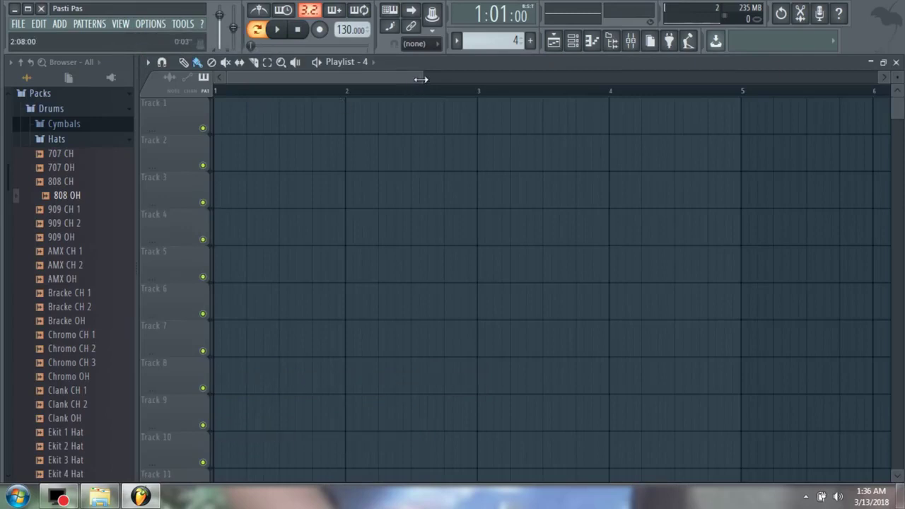
left_click_drag(420, 79, 740, 94)
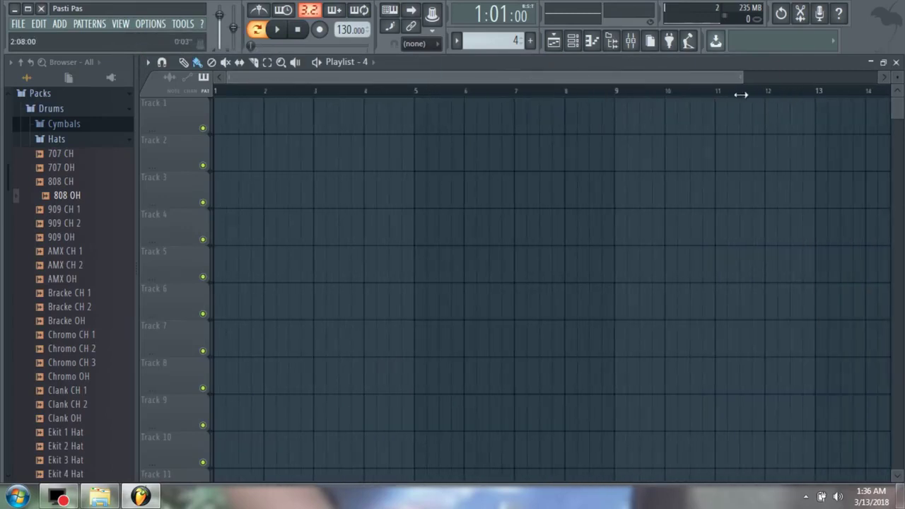
left_click(456, 43)
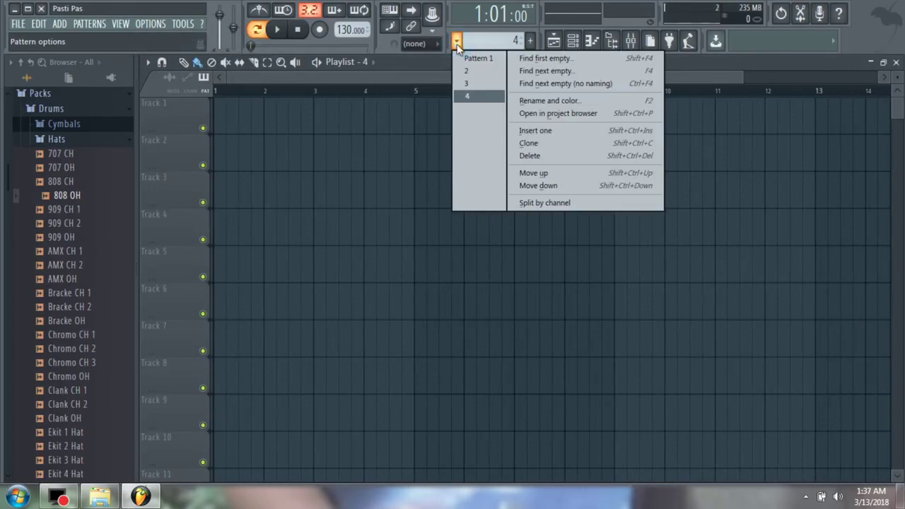
left_click(466, 71)
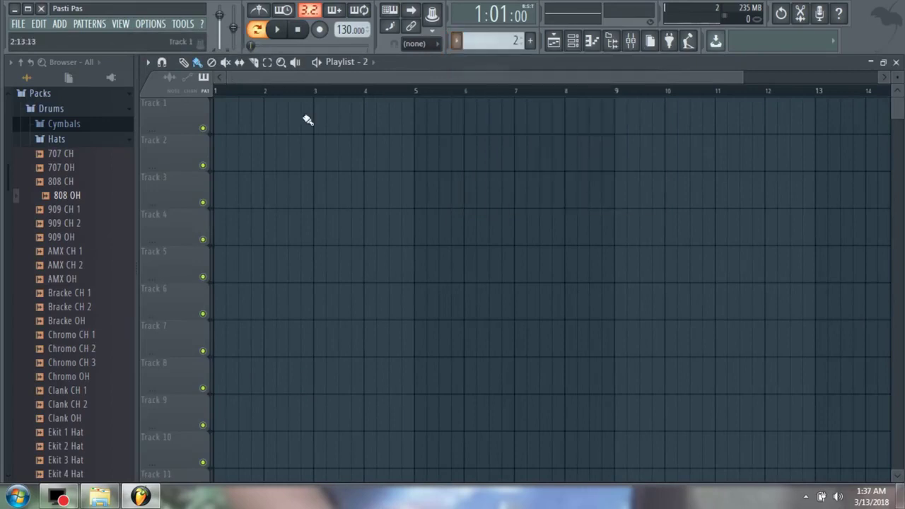
left_click(262, 116)
left_click_drag(276, 106, 234, 106)
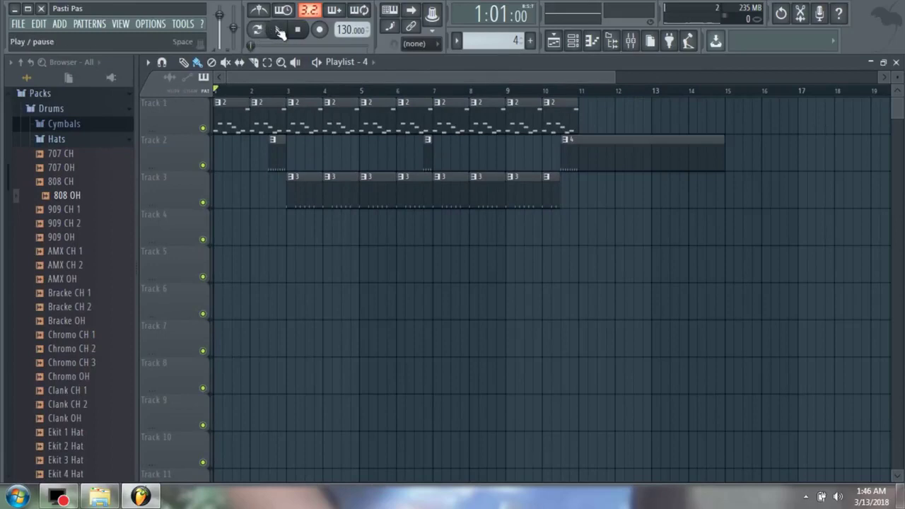
left_click(278, 29)
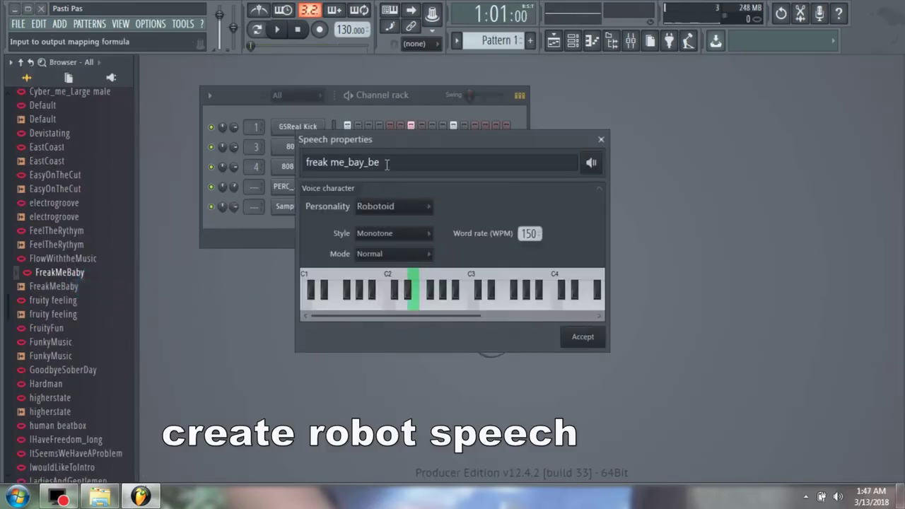
Replace the speech text with the producer's name followed by "production", preview the pitch, and accept the Robotoid voice as a channel.
left_click_drag(387, 165, 289, 168)
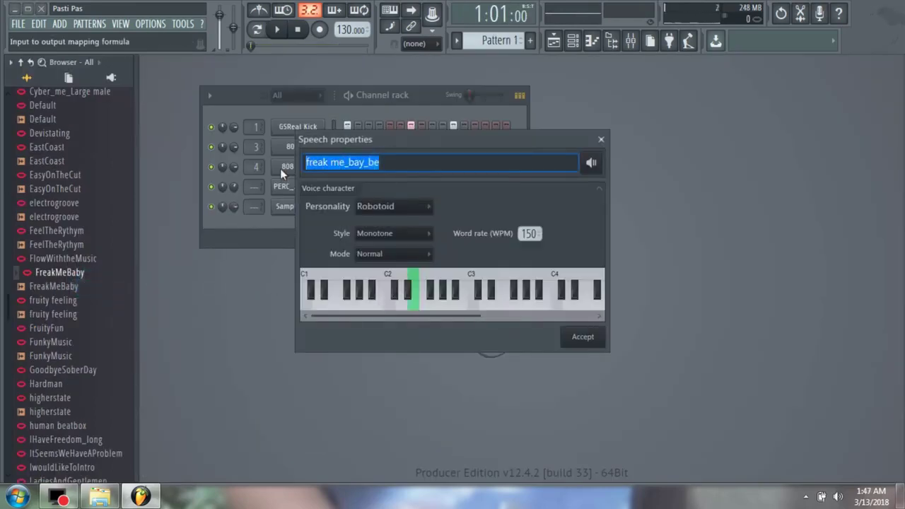
type("fir")
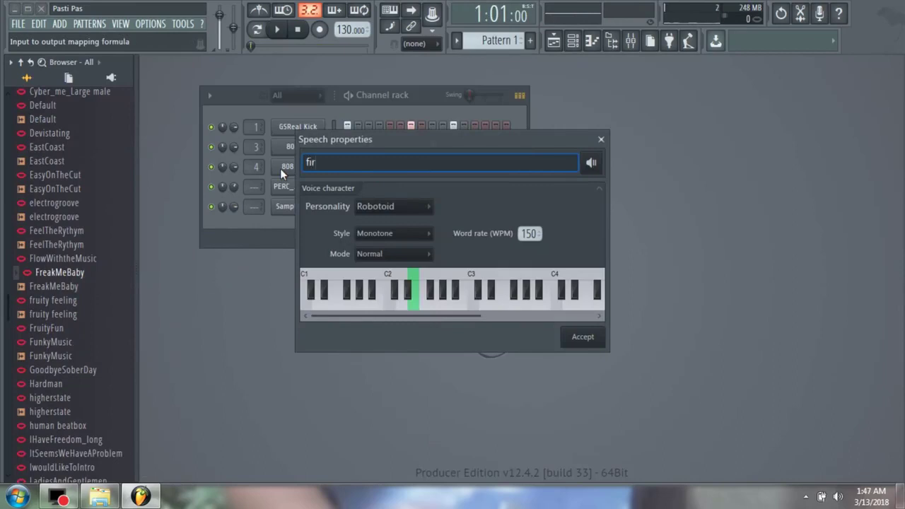
type("man emry production")
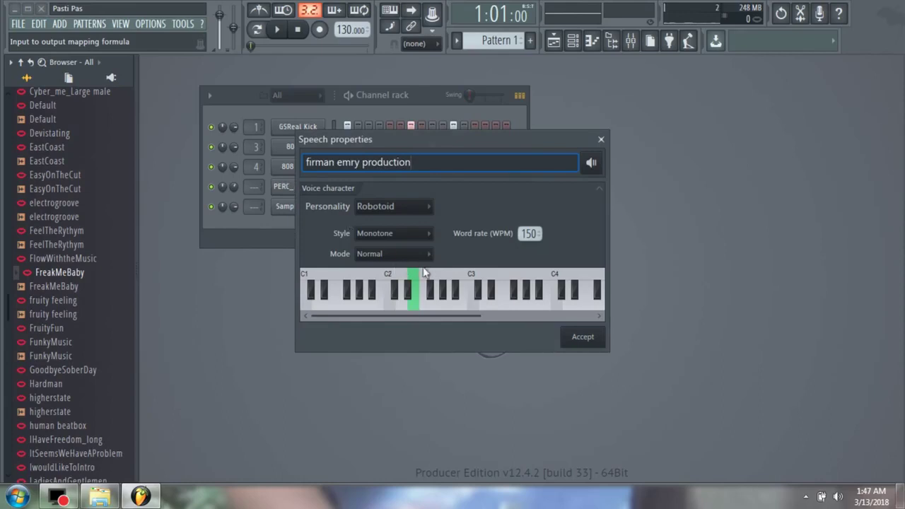
left_click(417, 306)
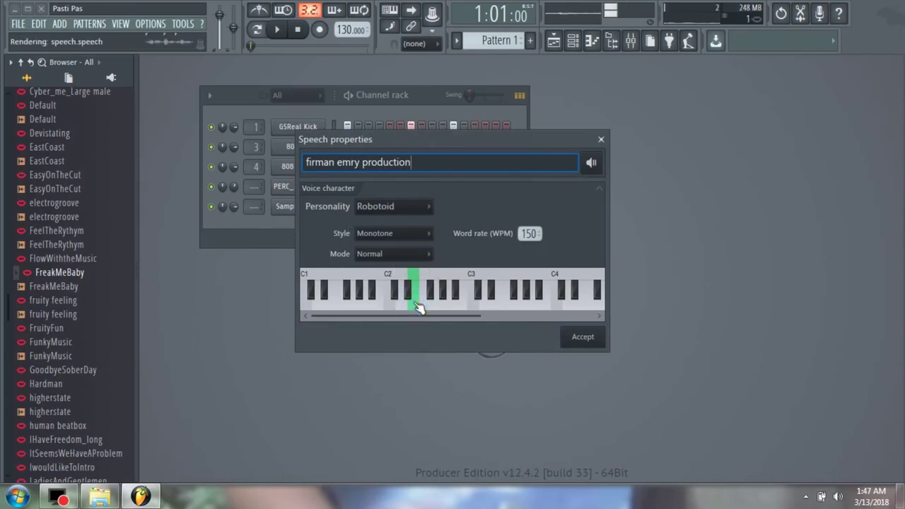
left_click(582, 337)
left_click(647, 425)
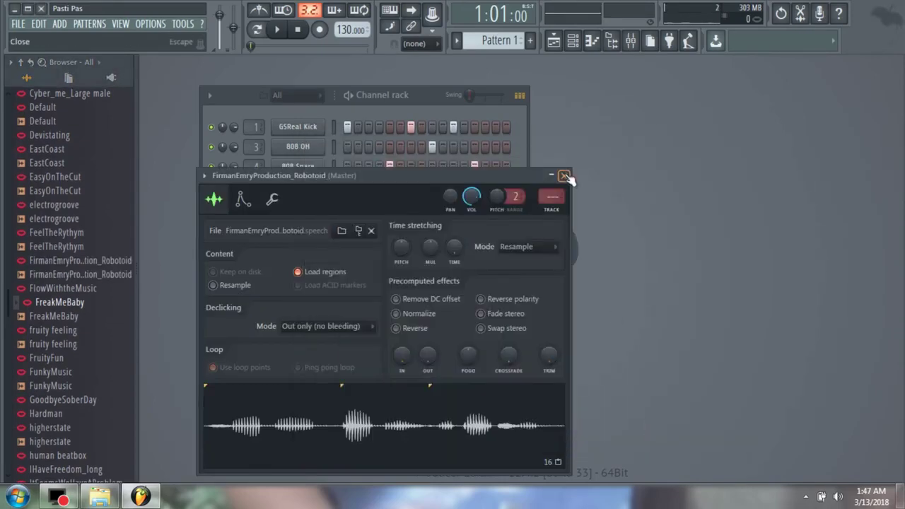
left_click(564, 175)
Add Pattern 5 with the robot speech channel on step 1, and play it in pattern mode.
left_click(529, 40)
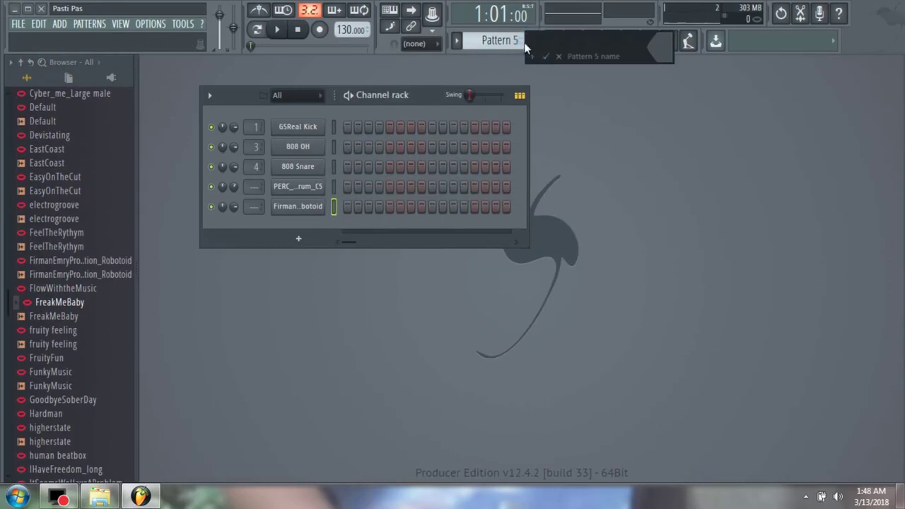
left_click(545, 56)
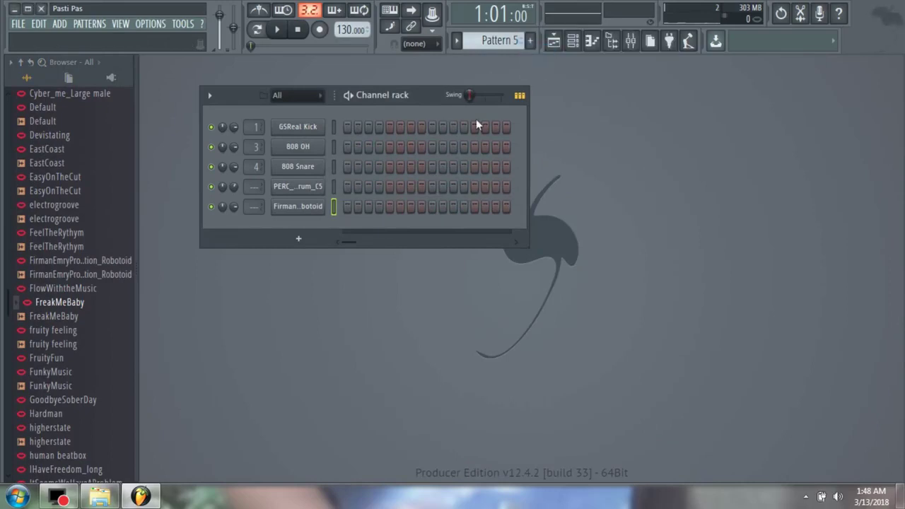
left_click(348, 206)
left_click(256, 29)
left_click(278, 31)
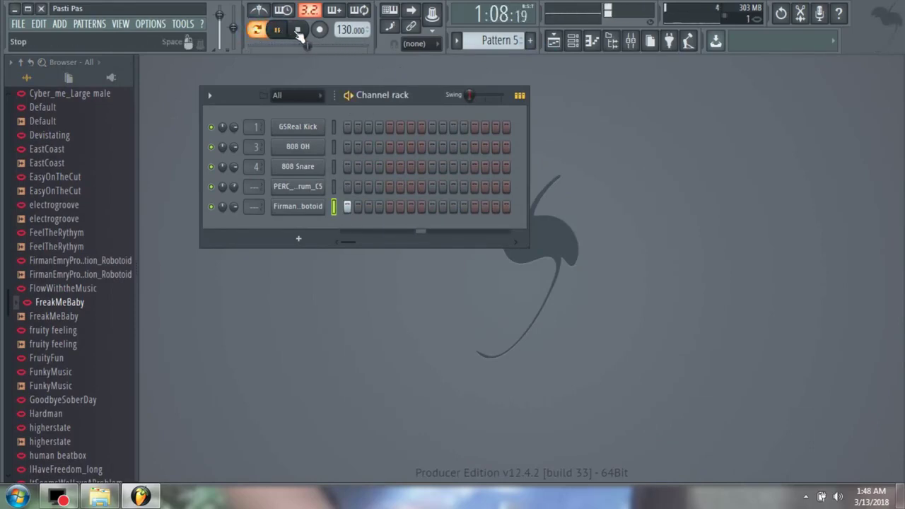
left_click(299, 31)
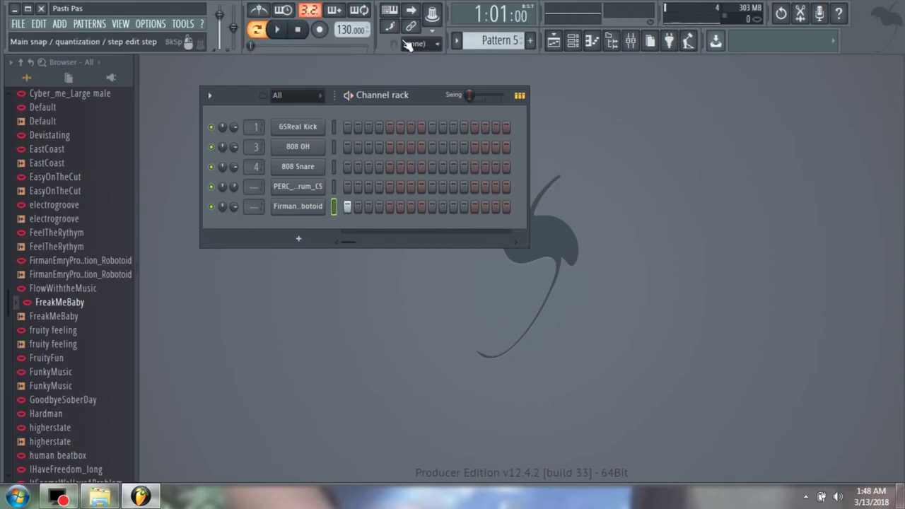
Shorten the last pattern 4 clip on Track 2 of the Playlist so it ends at bar 11.
left_click(120, 24)
left_click(126, 45)
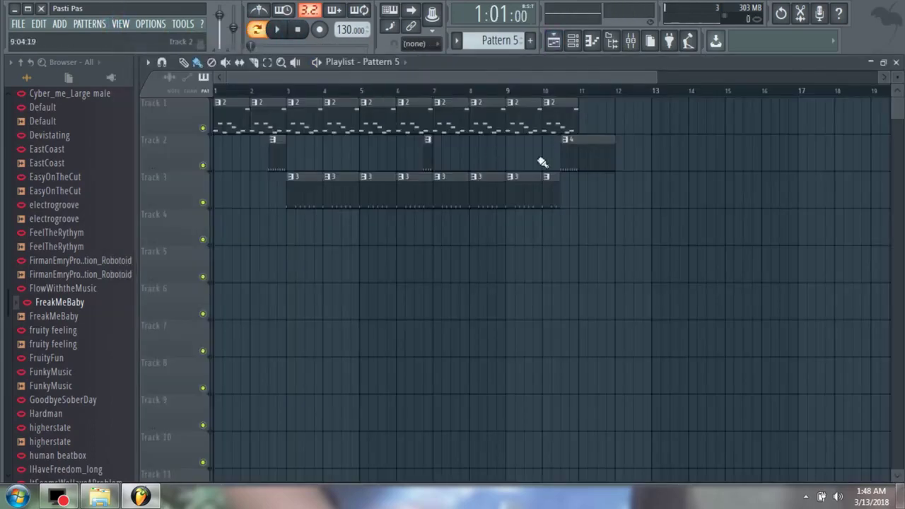
left_click_drag(614, 155, 574, 156)
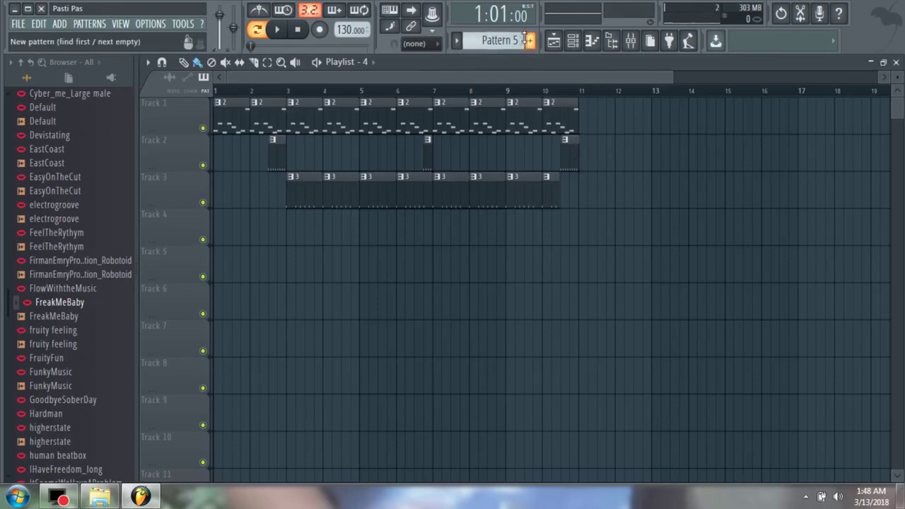
Place a Pattern 5 clip at bar 11 on Track 2, directly after the last pattern 4 clip.
left_click(455, 43)
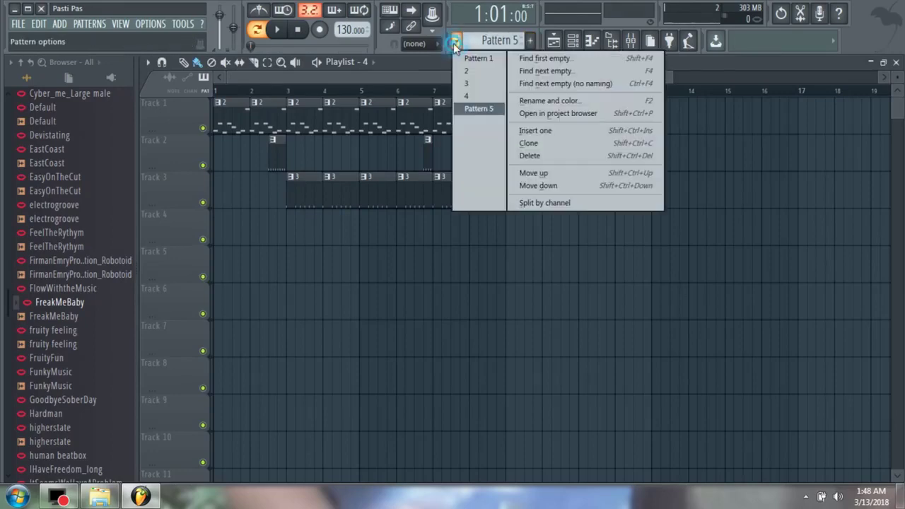
left_click(484, 108)
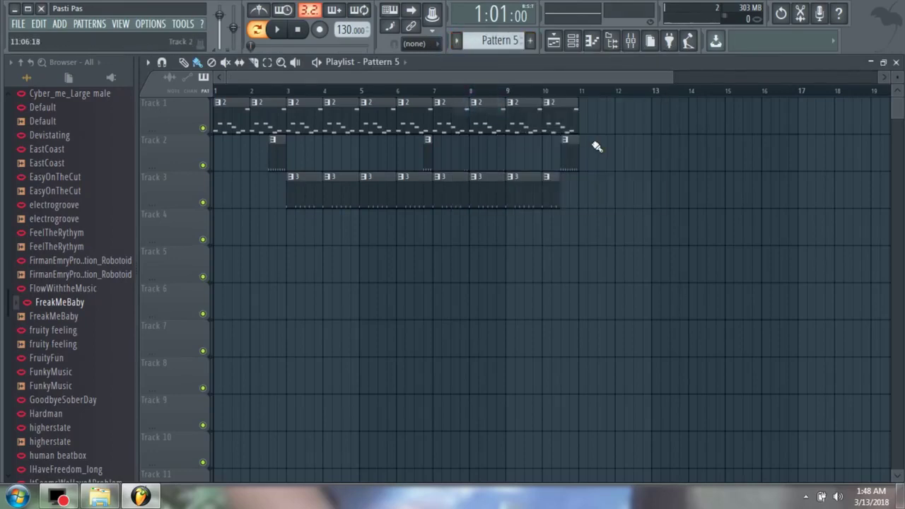
left_click(592, 184)
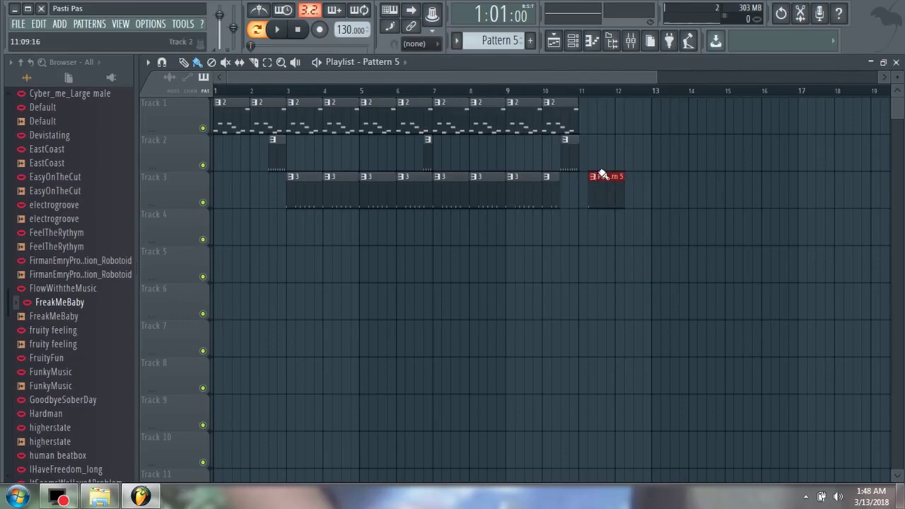
left_click_drag(598, 173, 595, 133)
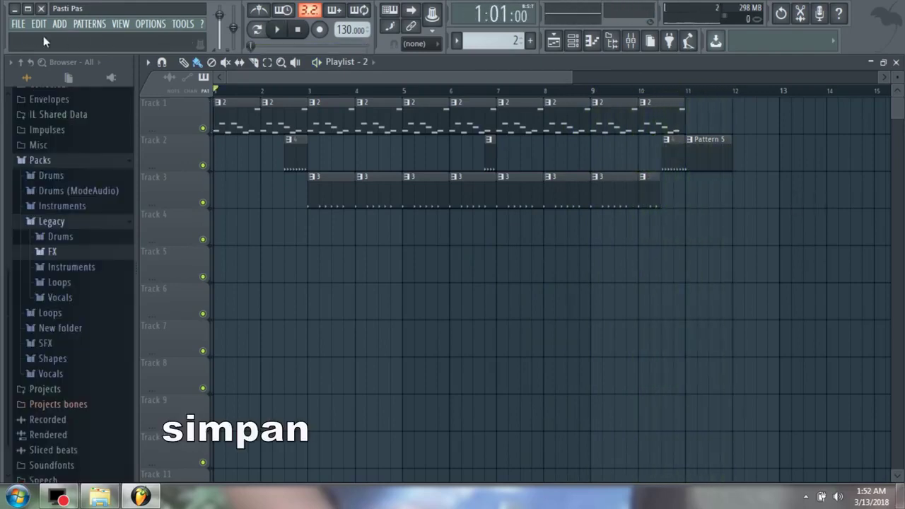
Export the full song to the Music library as the 16Bit int WAV file 13-03-2018.
left_click(18, 25)
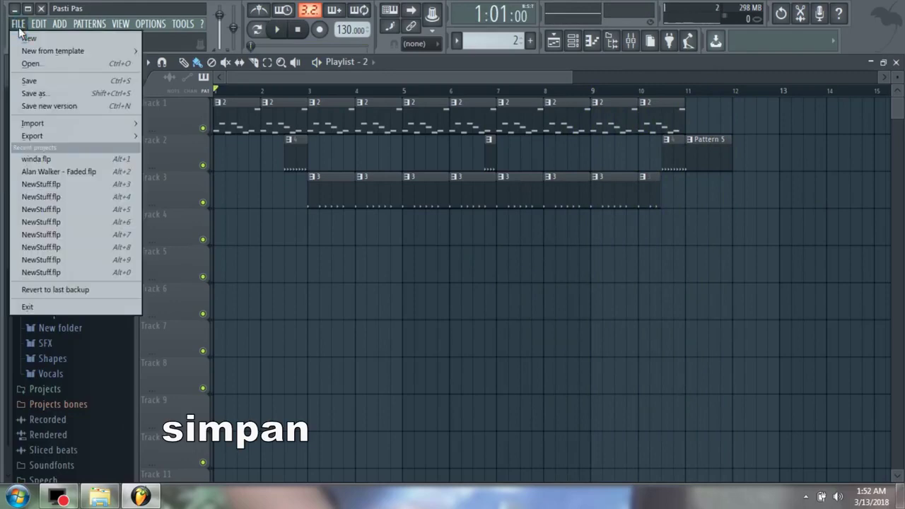
mouse_move(55, 136)
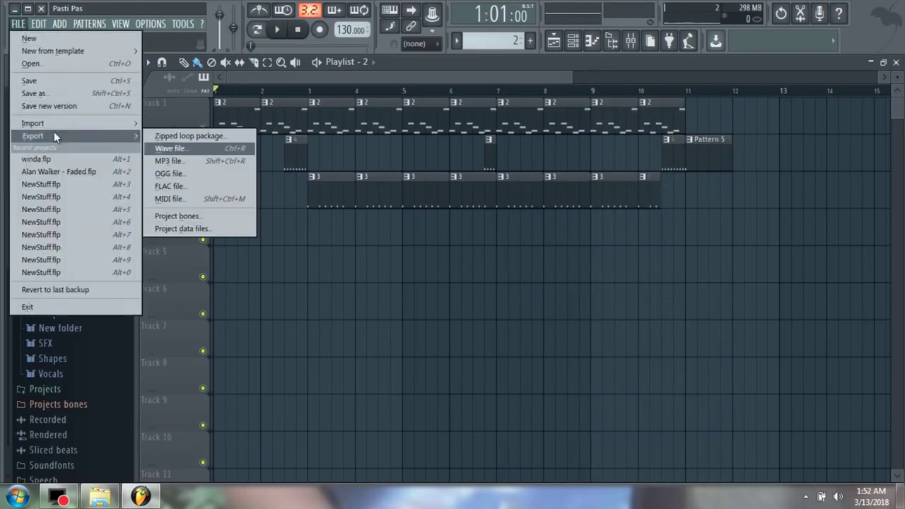
left_click(188, 148)
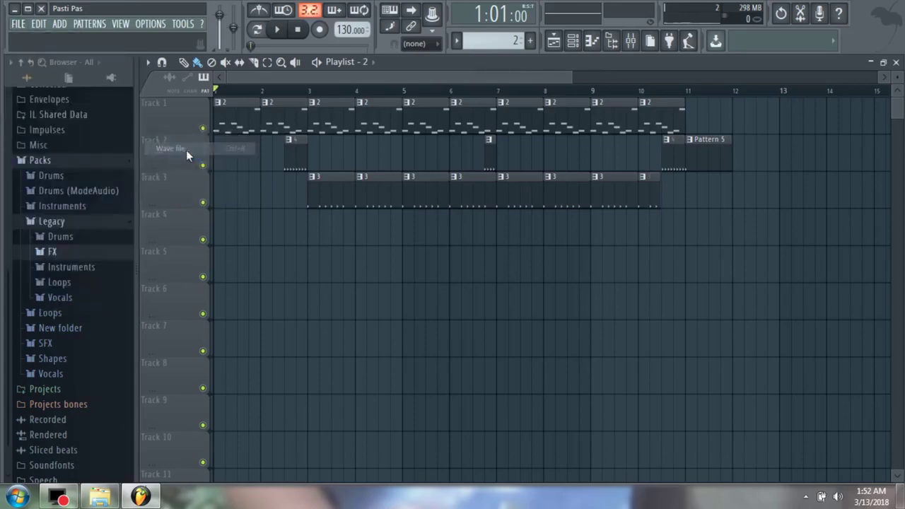
type("1")
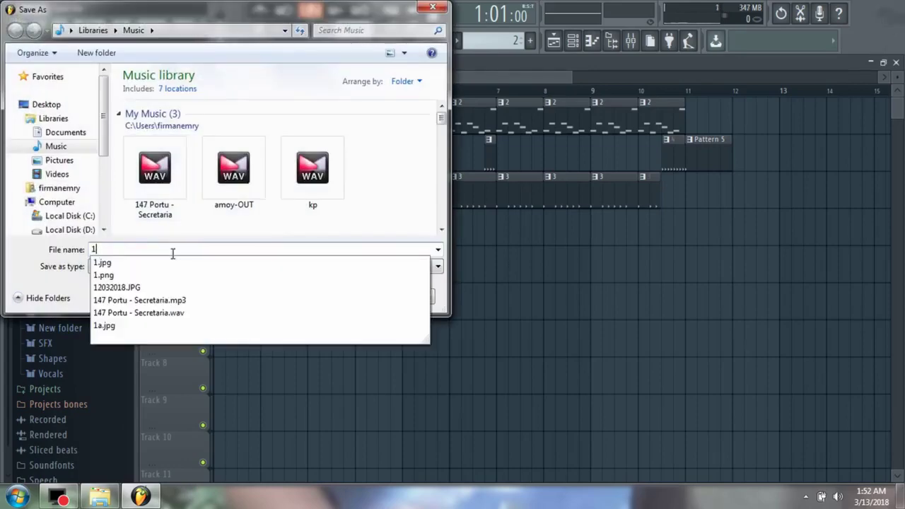
type("3-03-2018")
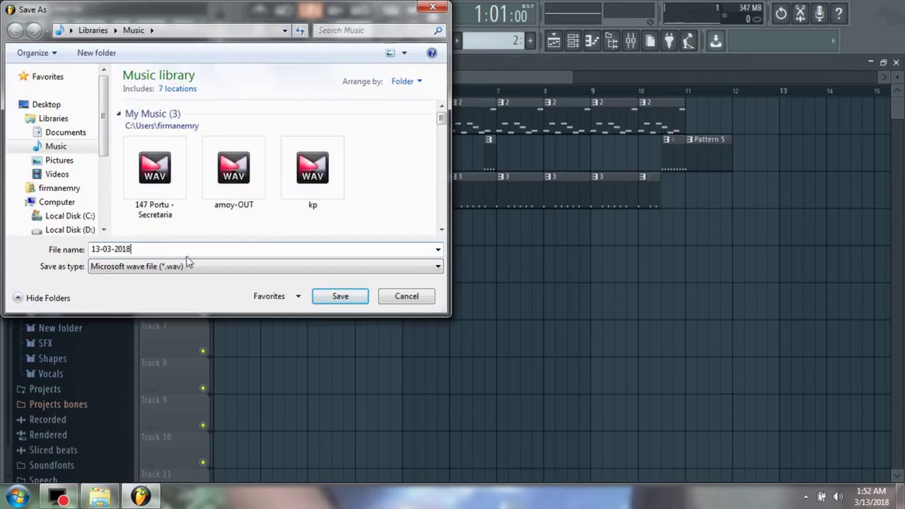
left_click(323, 300)
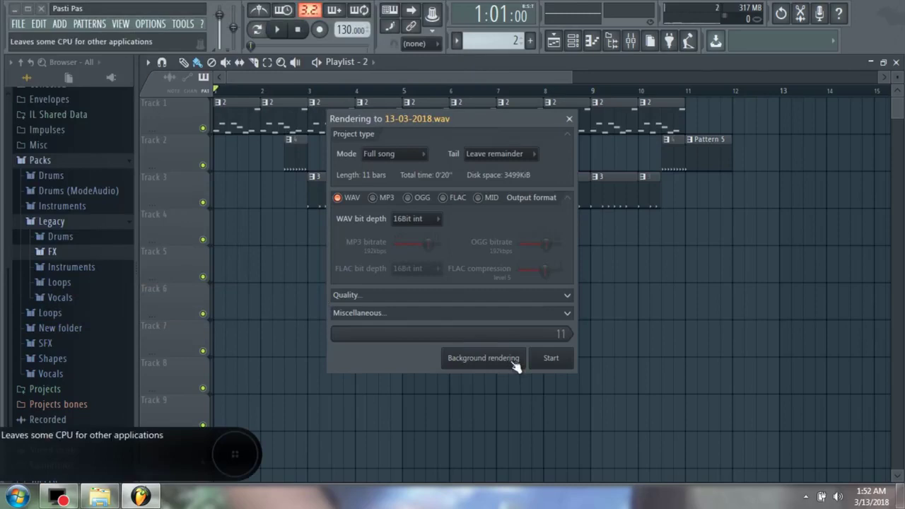
left_click(546, 358)
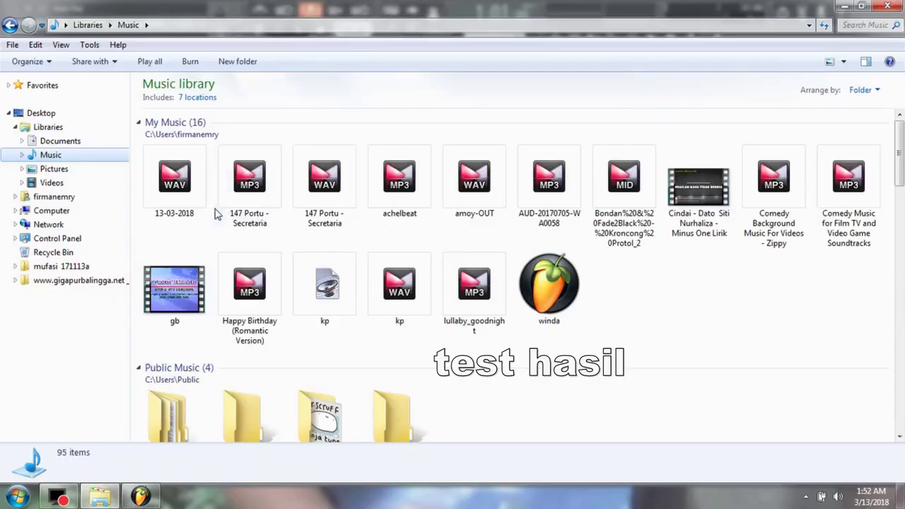
Switch to the Music library folder, play 13-03-2018.wav in KMPlayer, and enlarge the player window.
double_click(188, 198)
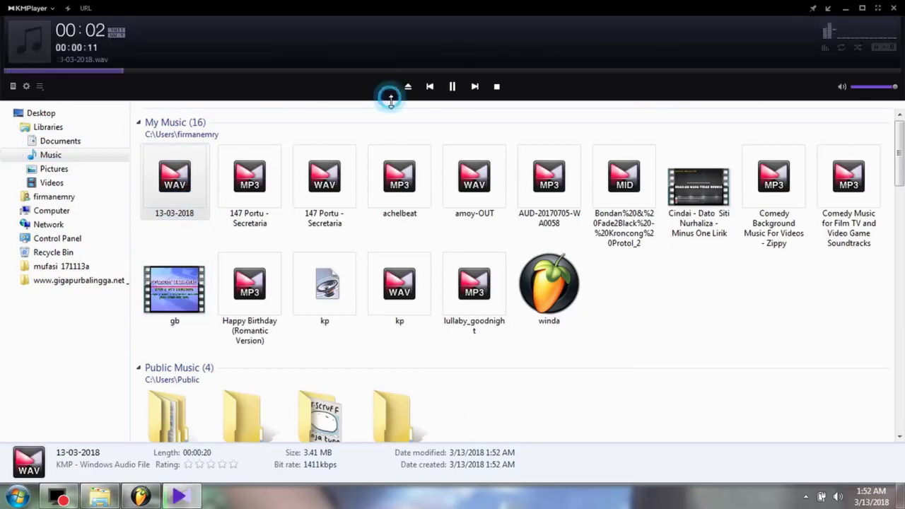
left_click_drag(390, 99, 385, 230)
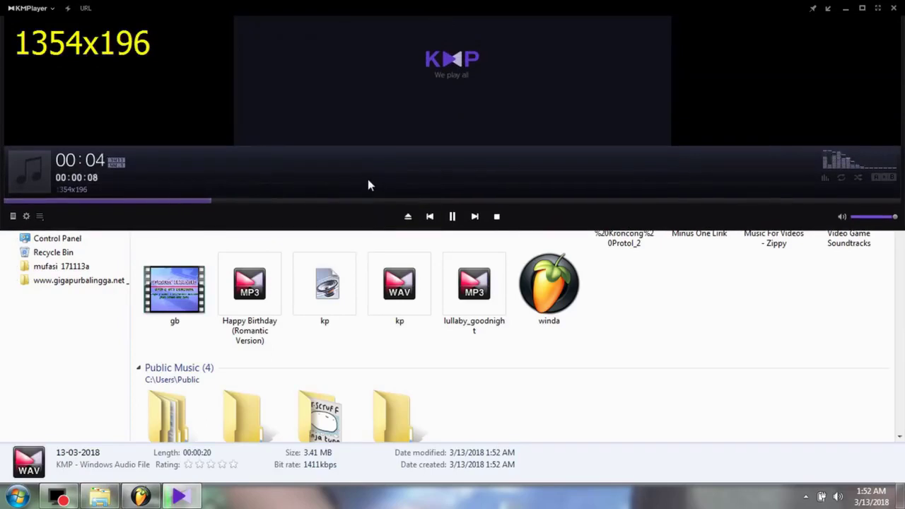